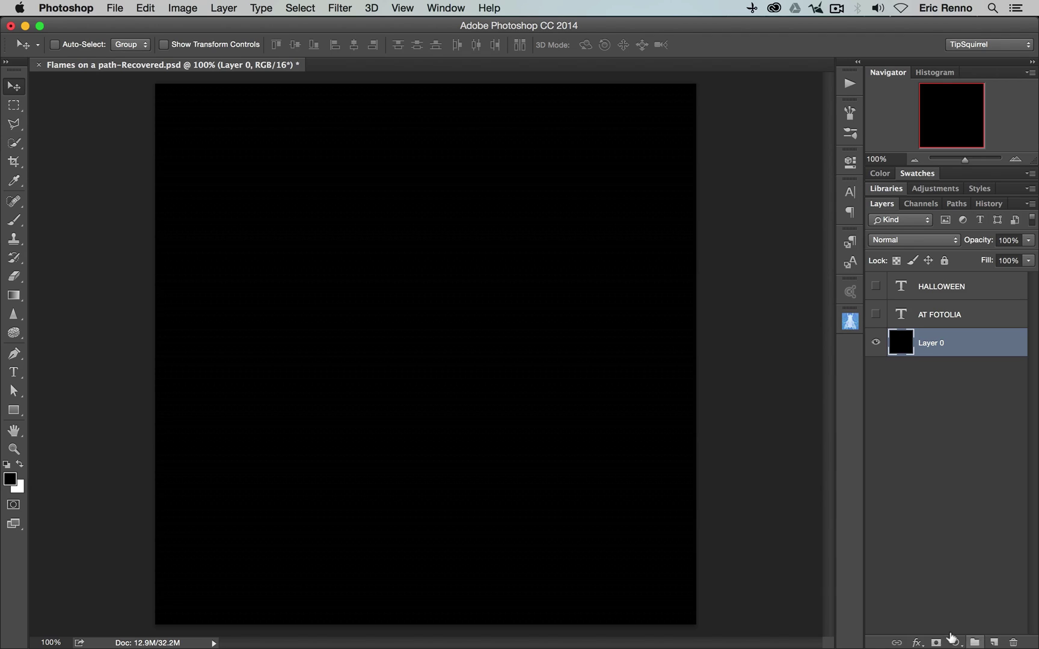
- Add a new empty layer and name it Bottom Flames
left_click(993, 643)
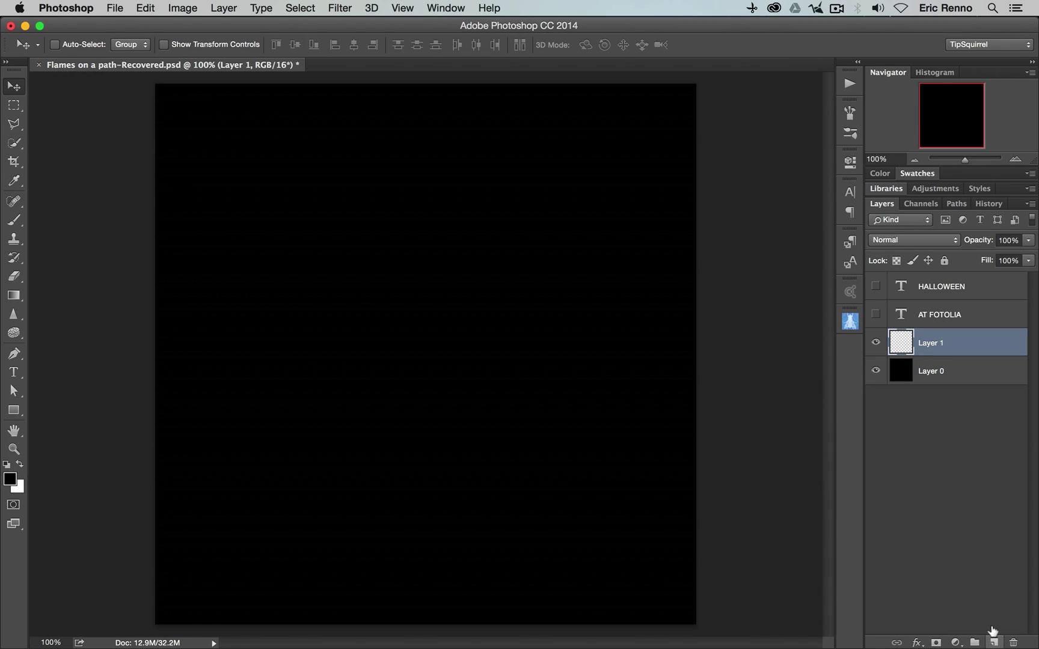
double_click(926, 342)
type("B")
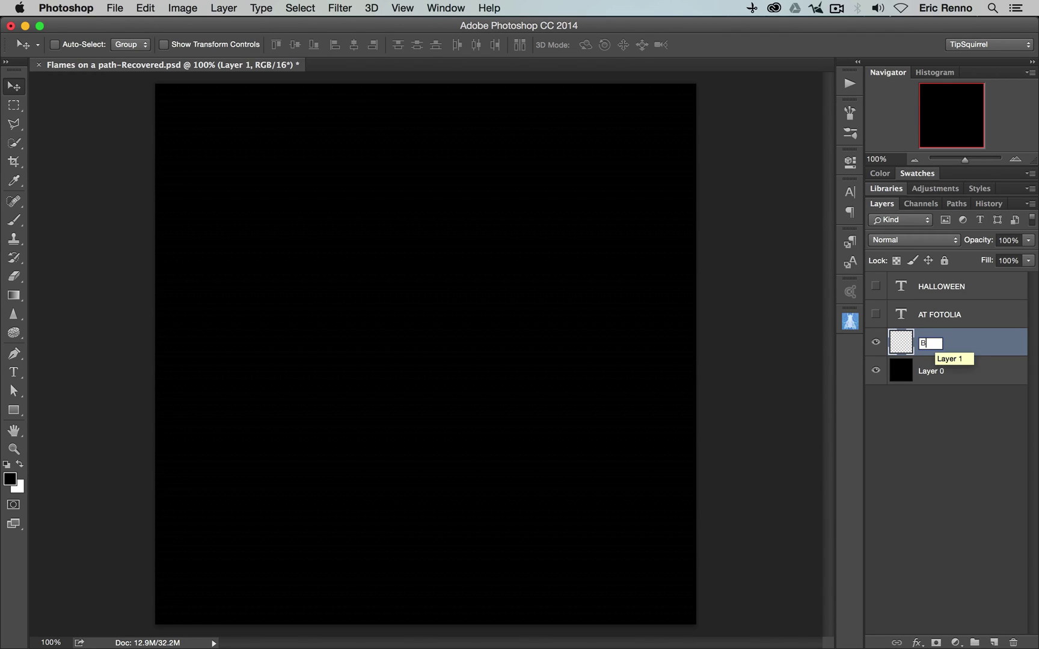
type("ottom Flames")
key("Return")
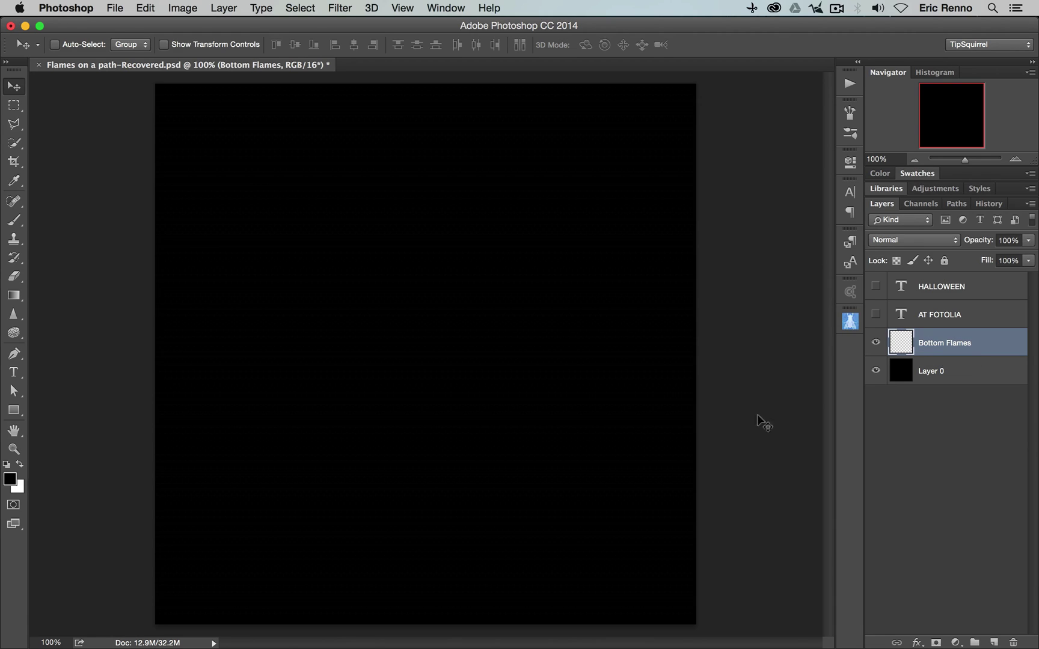
- With the Pen tool in Path mode, draw a straight horizontal path across the canvas bottom
left_click(16, 355)
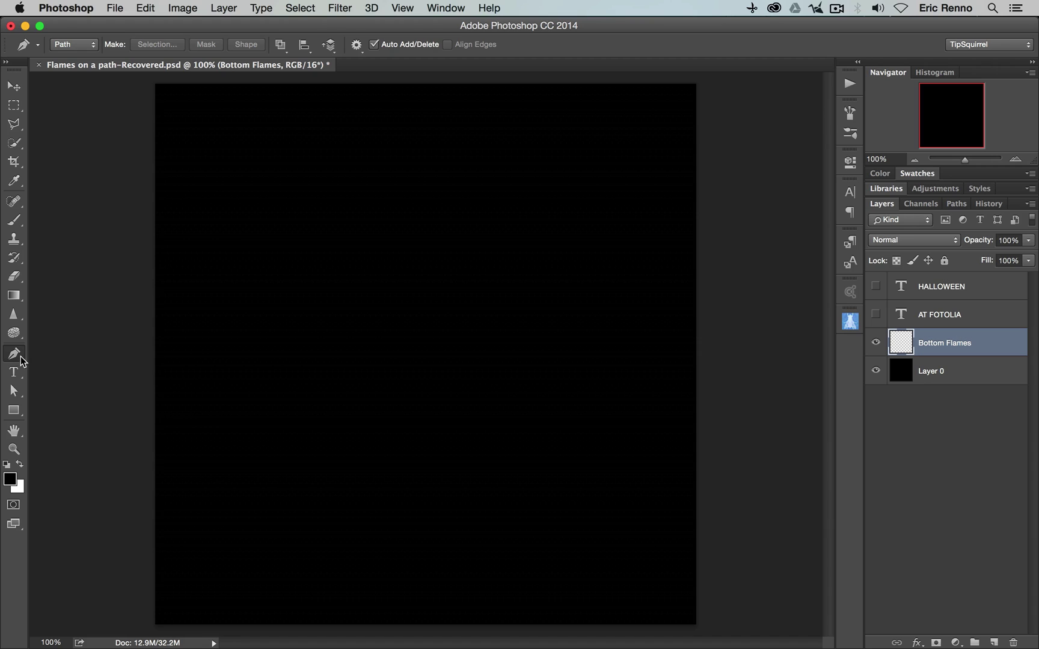
left_click(91, 44)
left_click(83, 50)
left_click(173, 563)
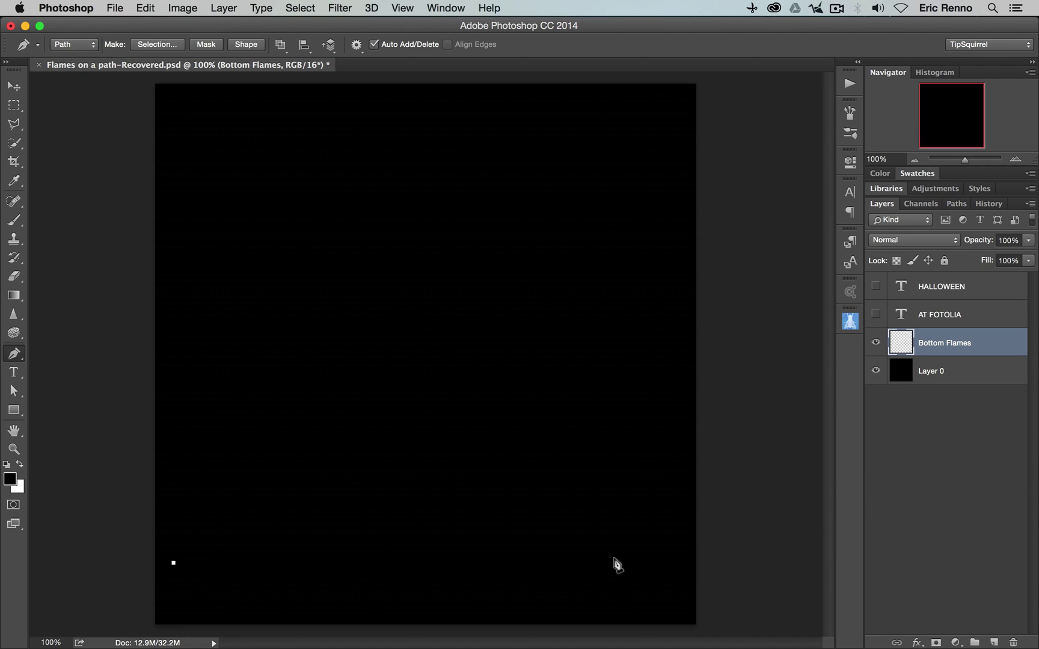
left_click(654, 563, "shift")
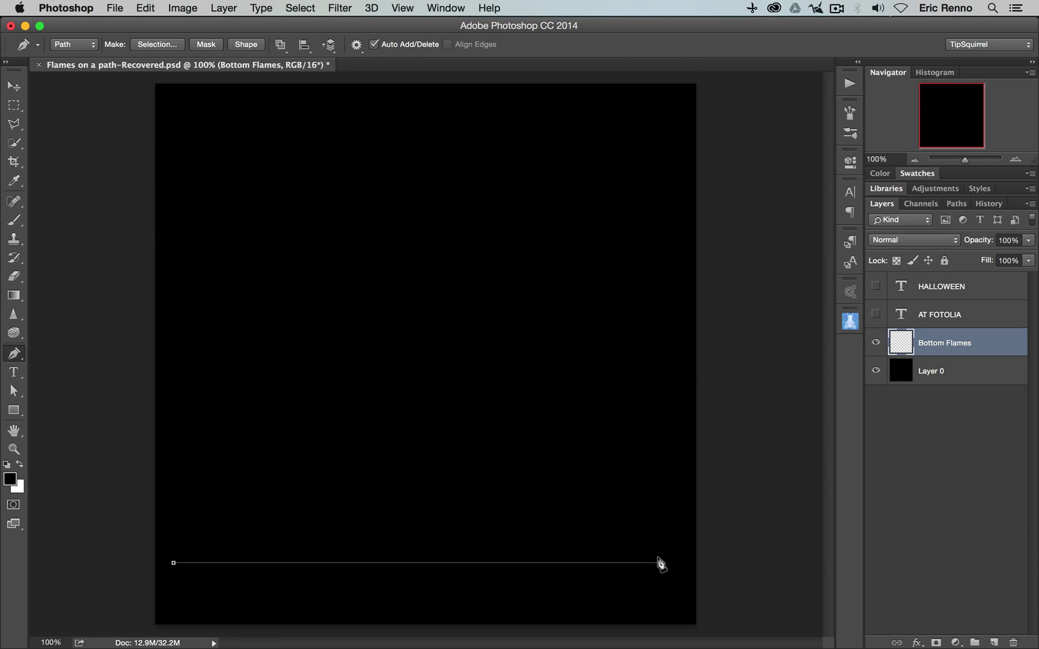
left_click(659, 563, "shift")
- Open Filter > Render > Flame, try longer flames, then set Length to 273
left_click(340, 8)
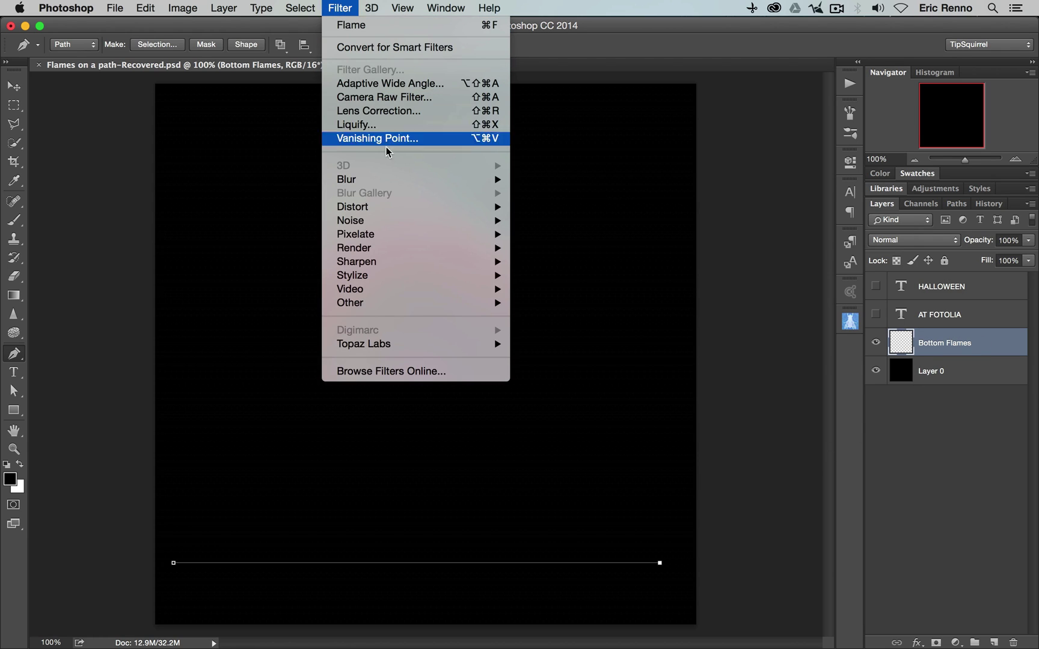
mouse_move(420, 249)
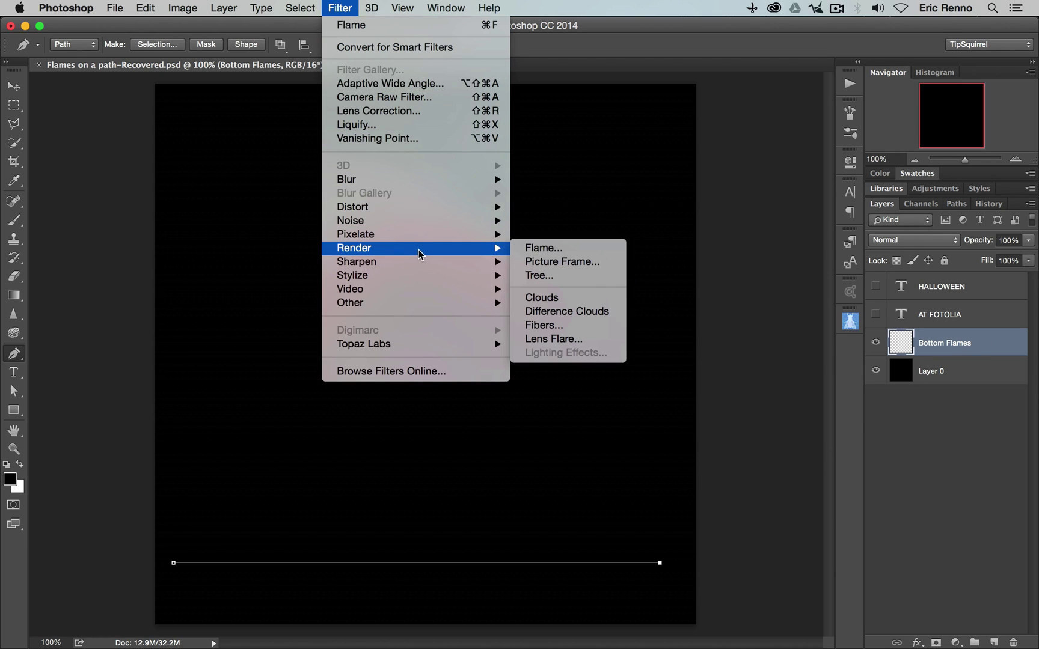
left_click(600, 252)
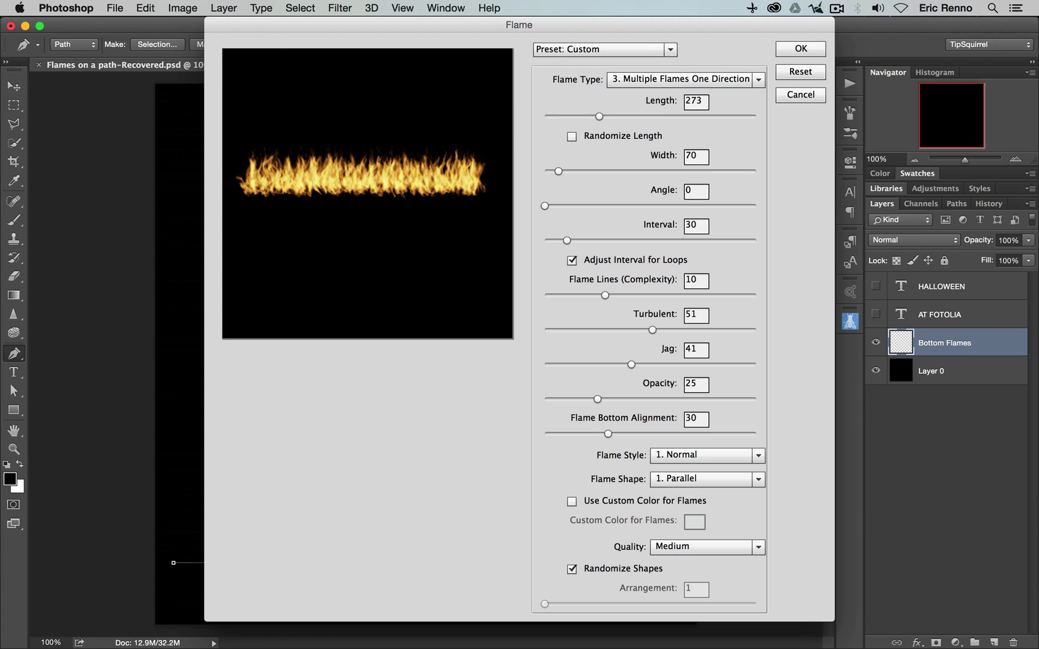
left_click_drag(599, 117, 619, 125)
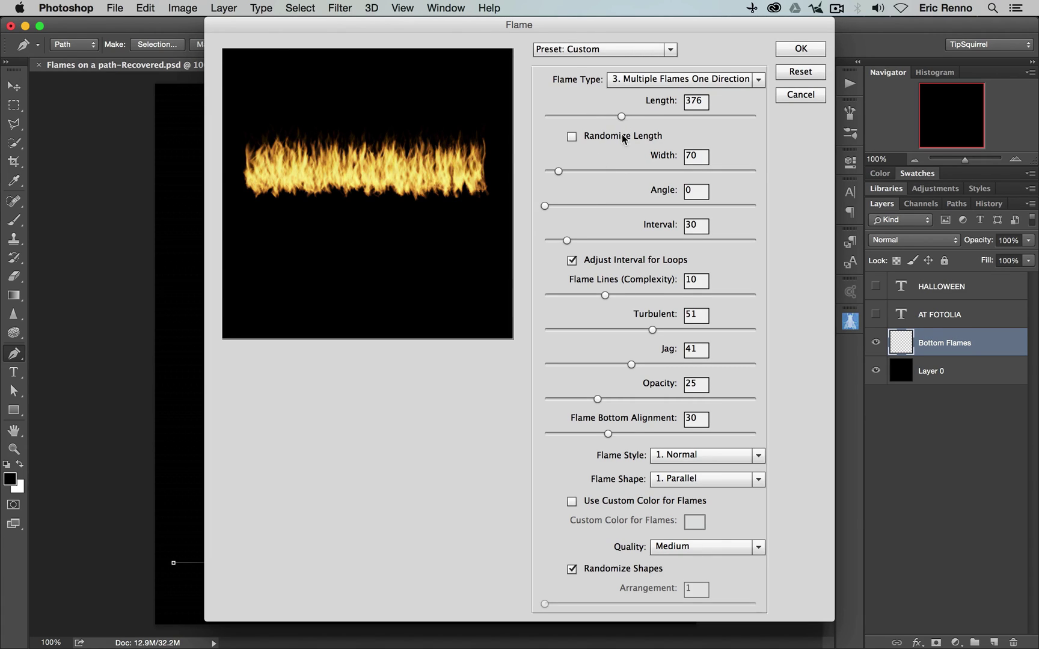
double_click(702, 102)
type("273")
key("Return")
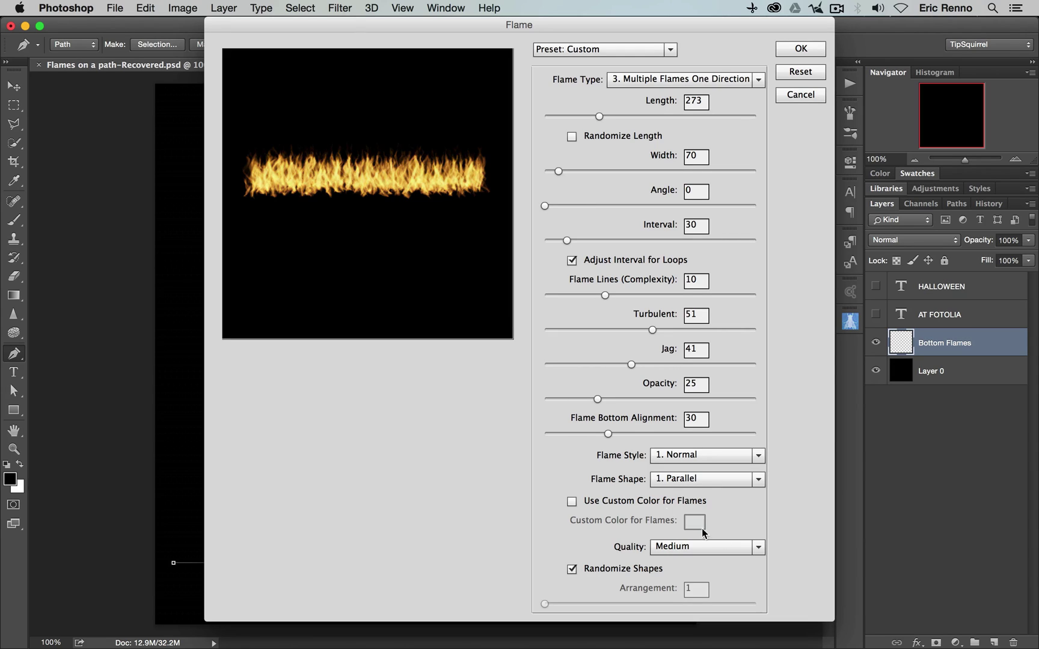
- Preview the flames at Draft quality, then return Quality to Medium
left_click(758, 548)
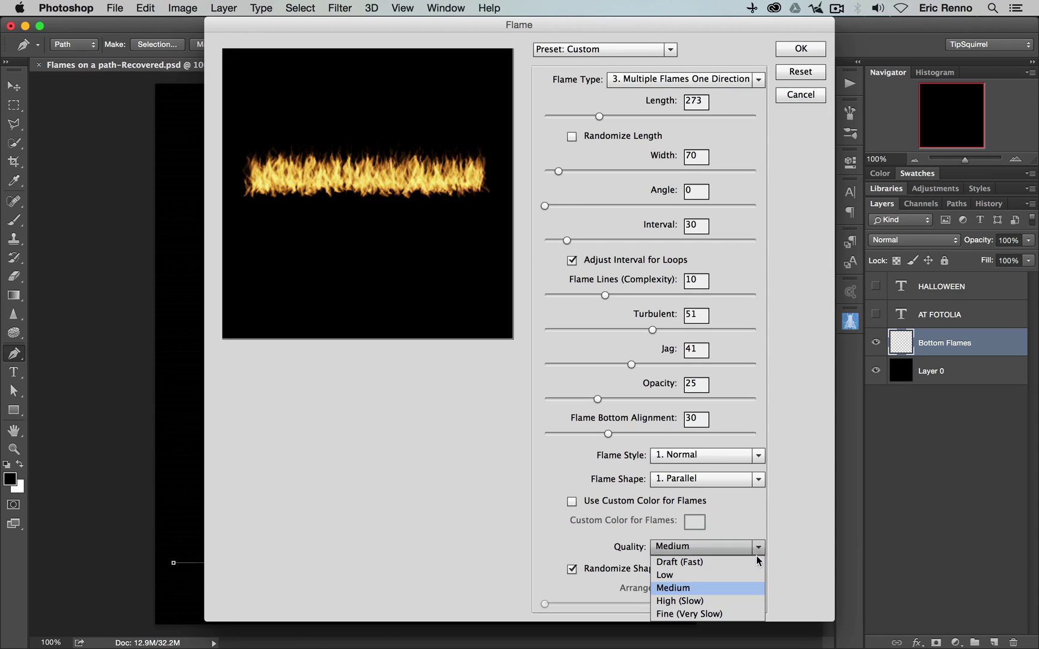
left_click(744, 562)
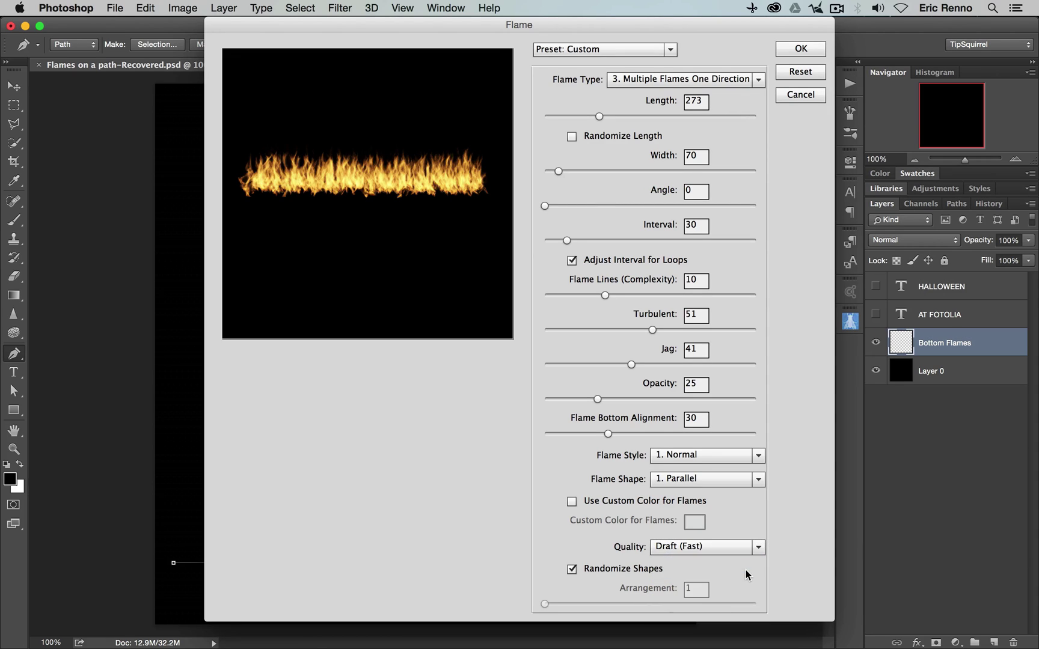
left_click(752, 548)
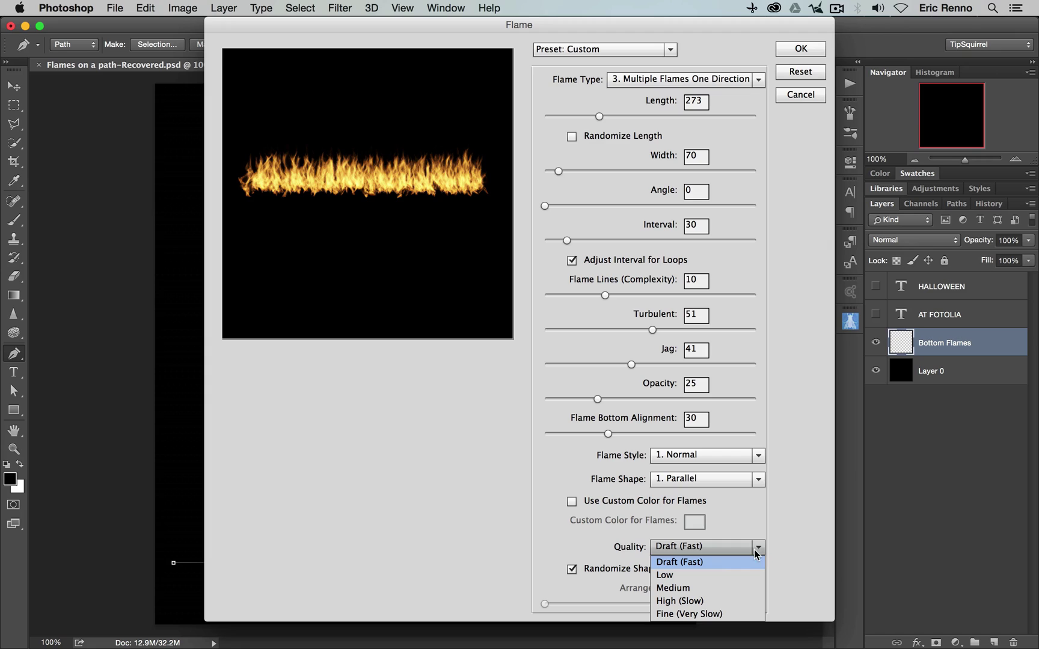
left_click(744, 588)
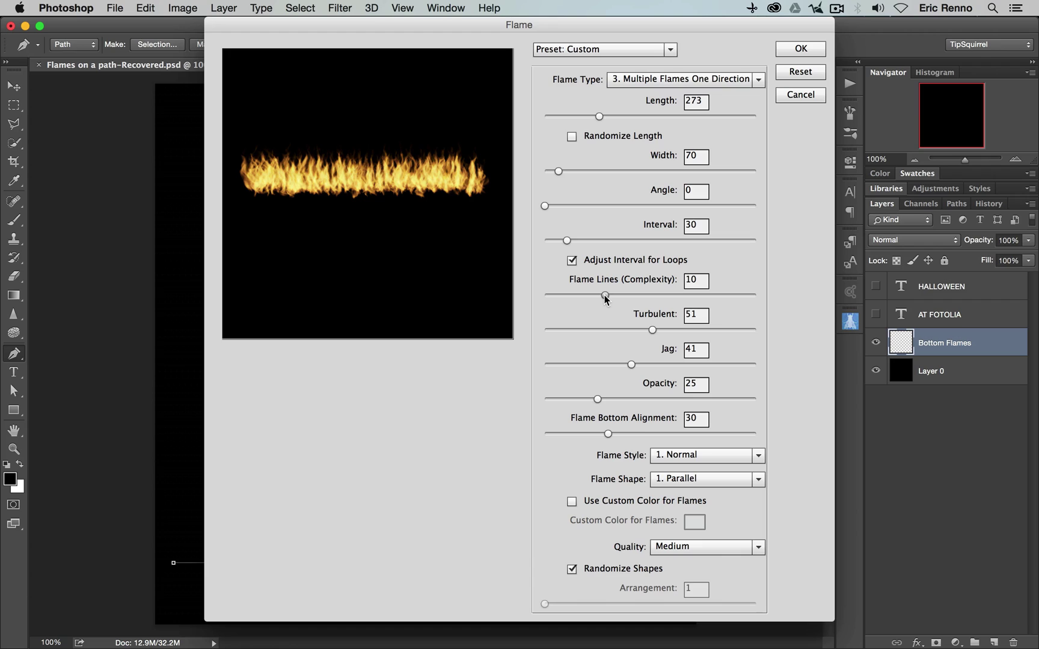
- Test flame complexity between 2 and about 19, then set it to 10
left_click_drag(603, 294, 544, 297)
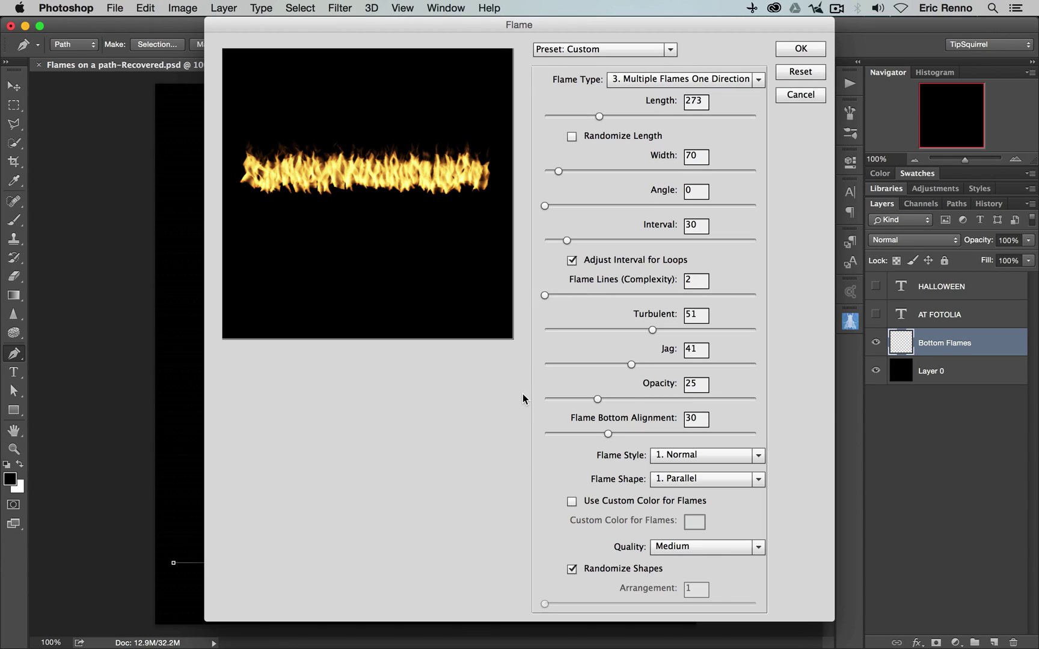
left_click_drag(544, 294, 668, 297)
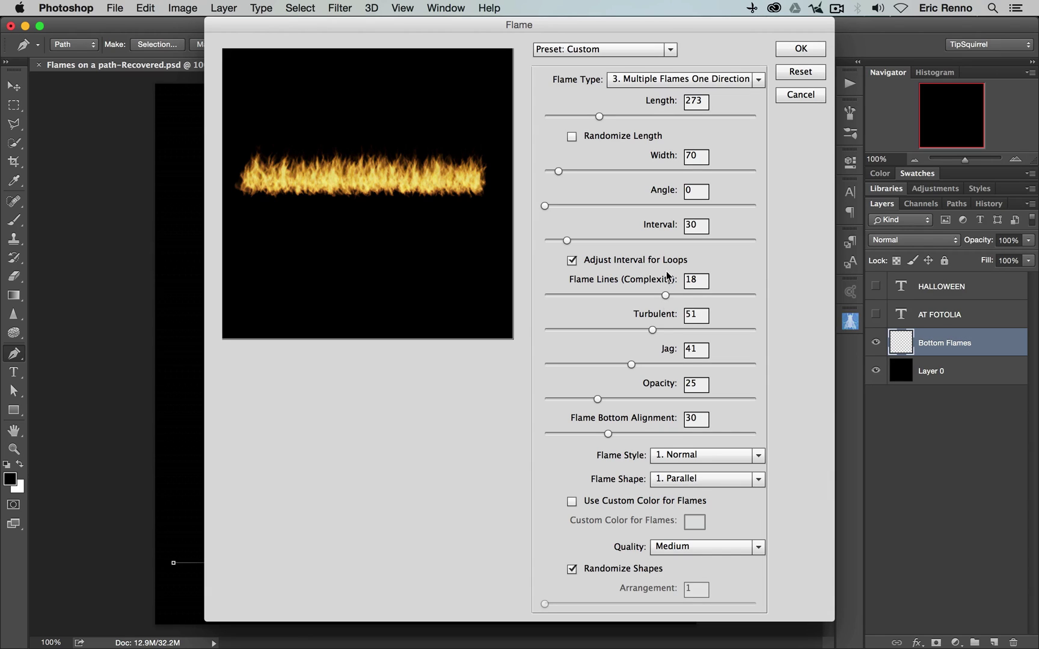
double_click(700, 314)
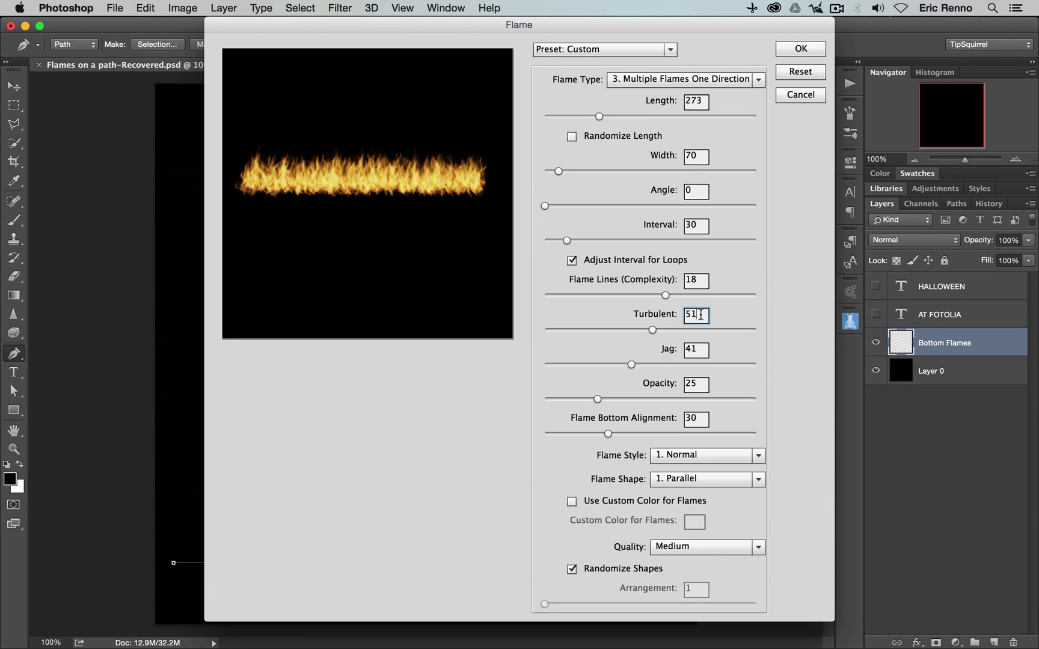
double_click(704, 280)
type("10")
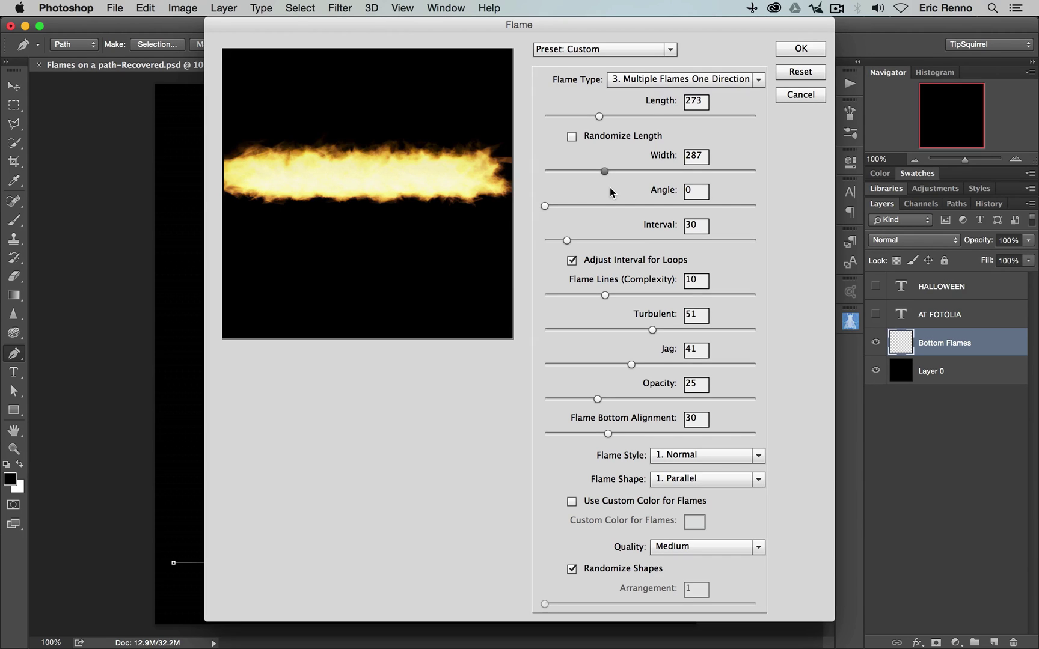
- Set flame Width to 70, test tilting the flames, then return Angle to 0
double_click(697, 155)
type("70")
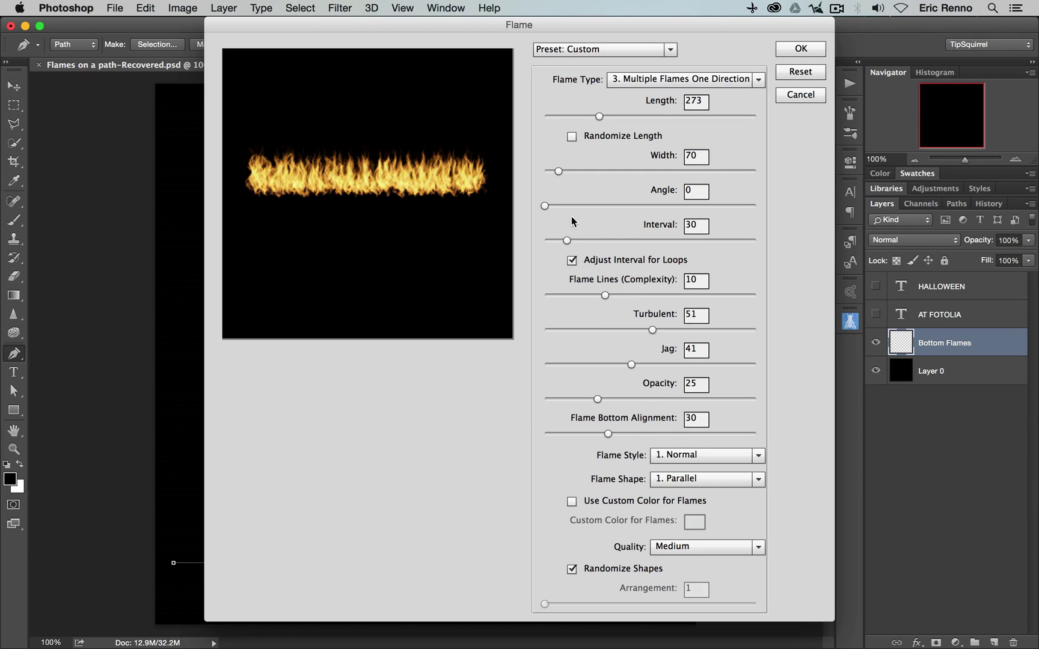
left_click_drag(545, 207, 555, 206)
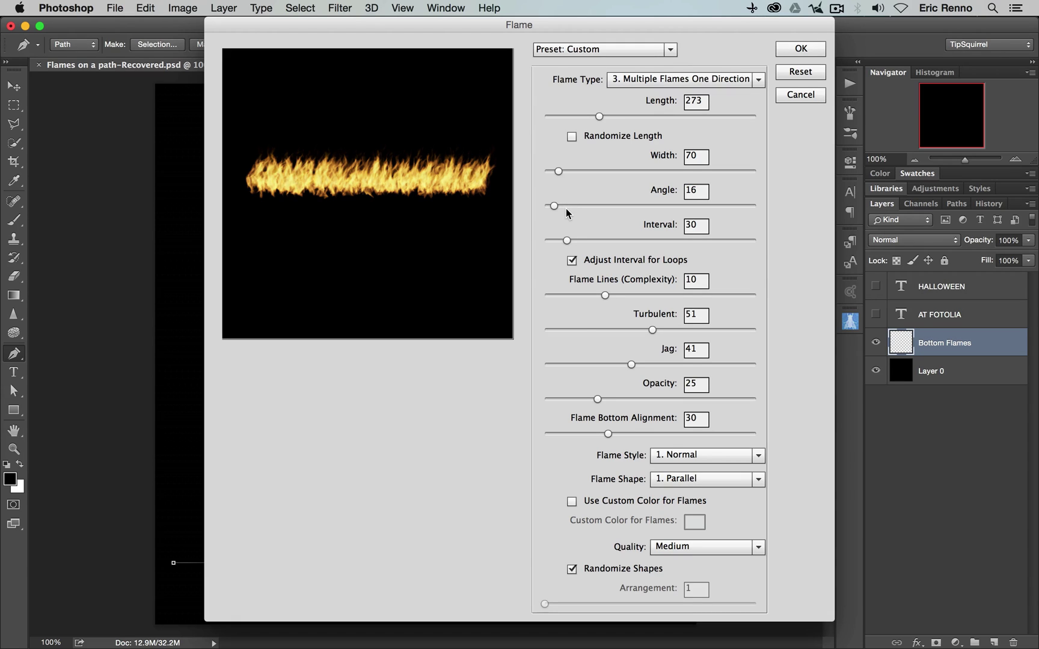
left_click_drag(555, 206, 600, 214)
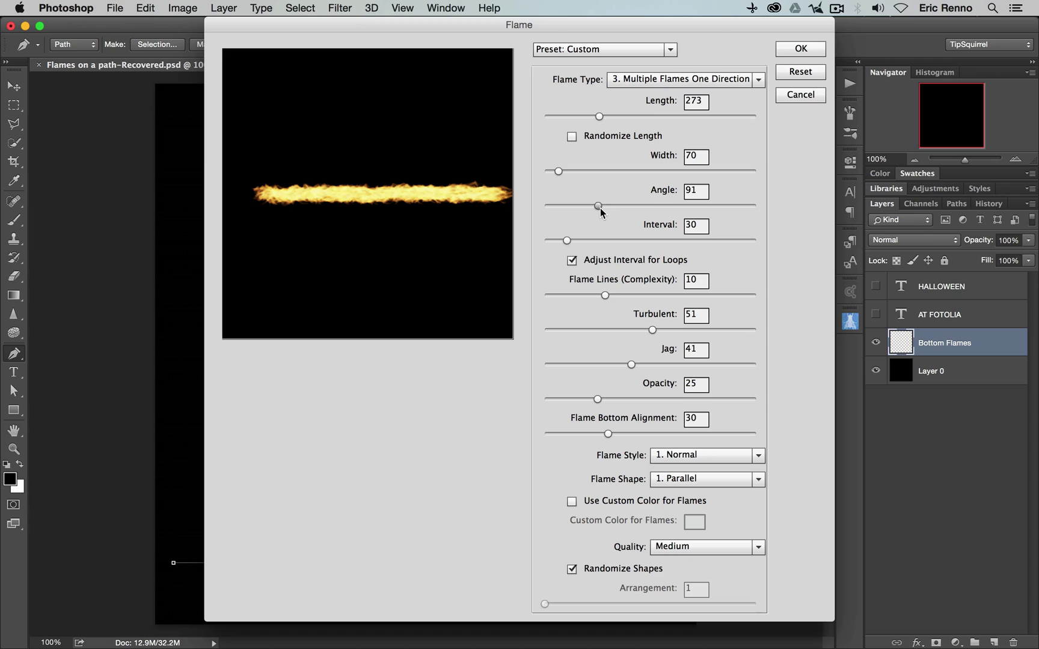
left_click_drag(599, 206, 539, 209)
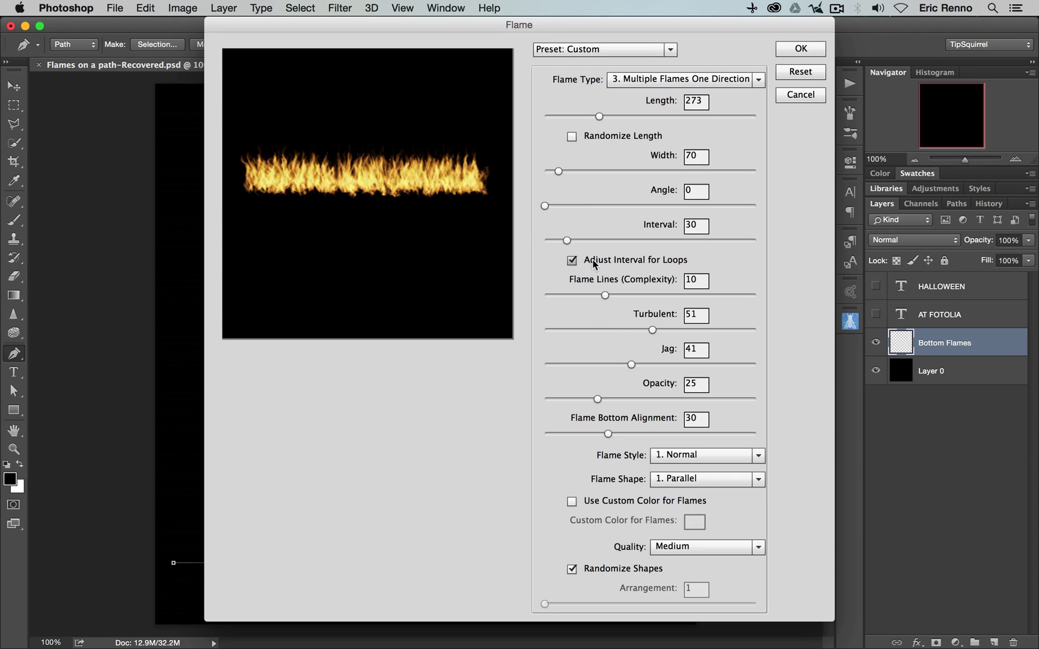
left_click_drag(568, 240, 609, 244)
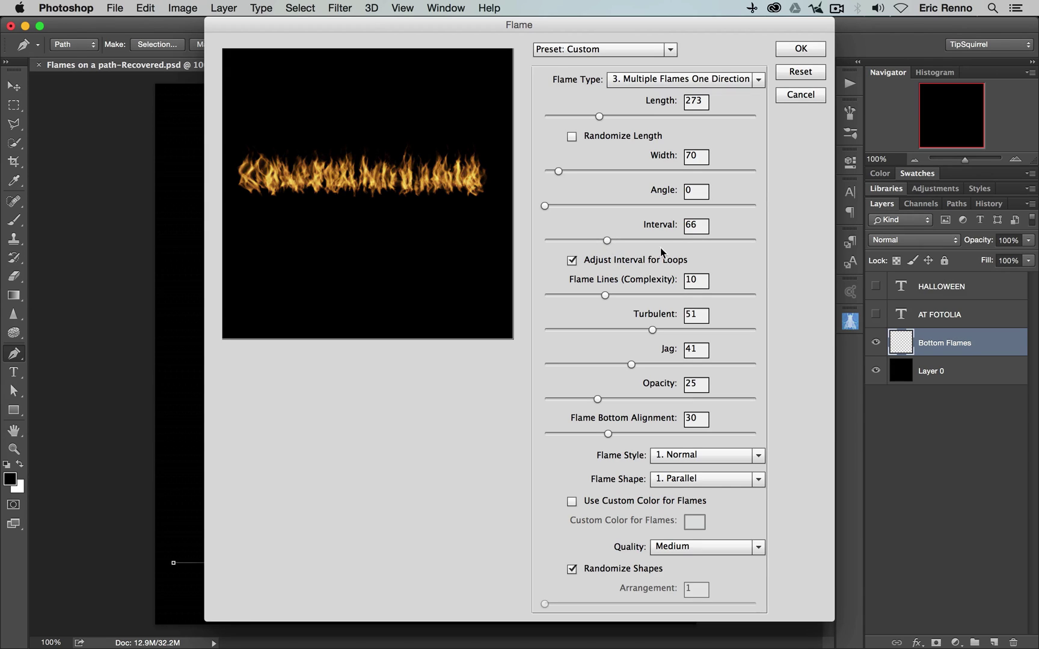
left_click(696, 226)
type("30")
left_click_drag(649, 329, 574, 330)
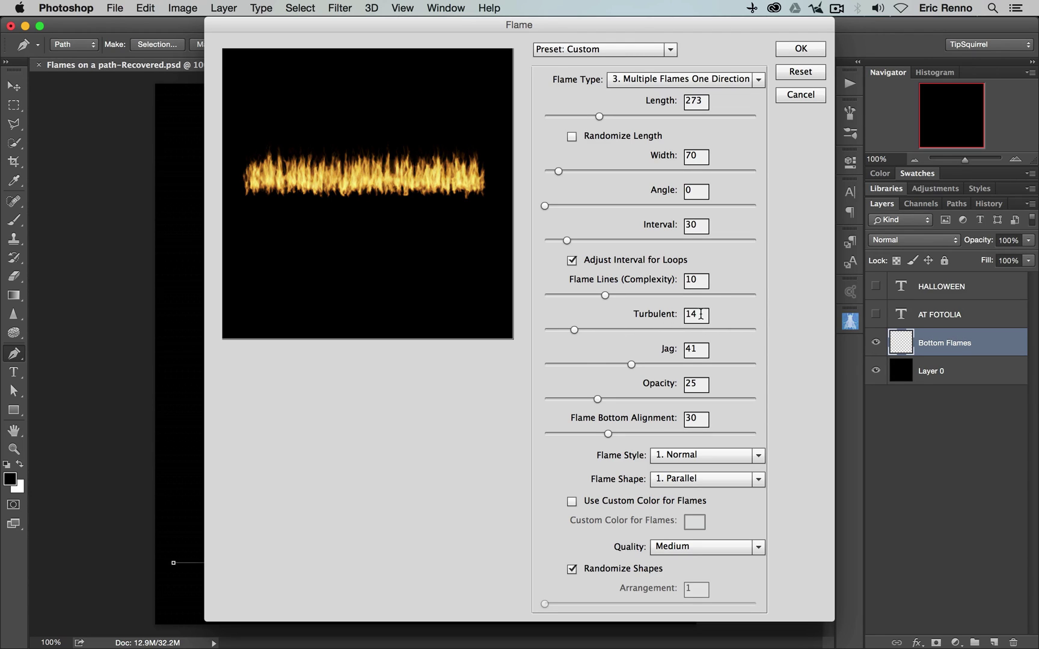
left_click_drag(701, 314, 666, 330)
type("51")
key("Tab")
left_click_drag(631, 364, 715, 364)
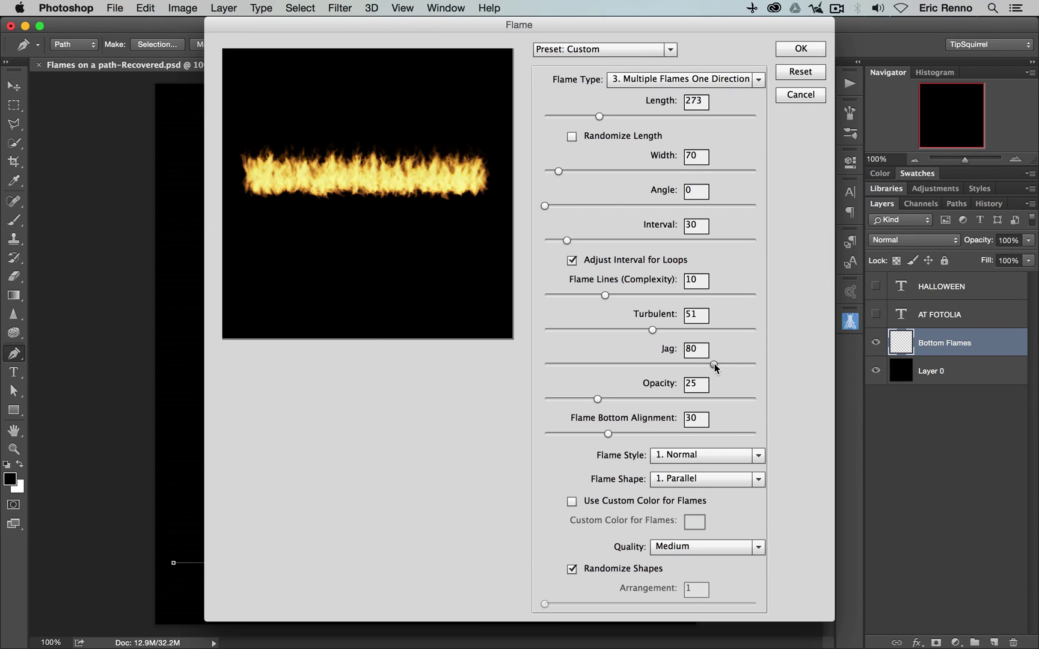
left_click_drag(715, 365, 558, 365)
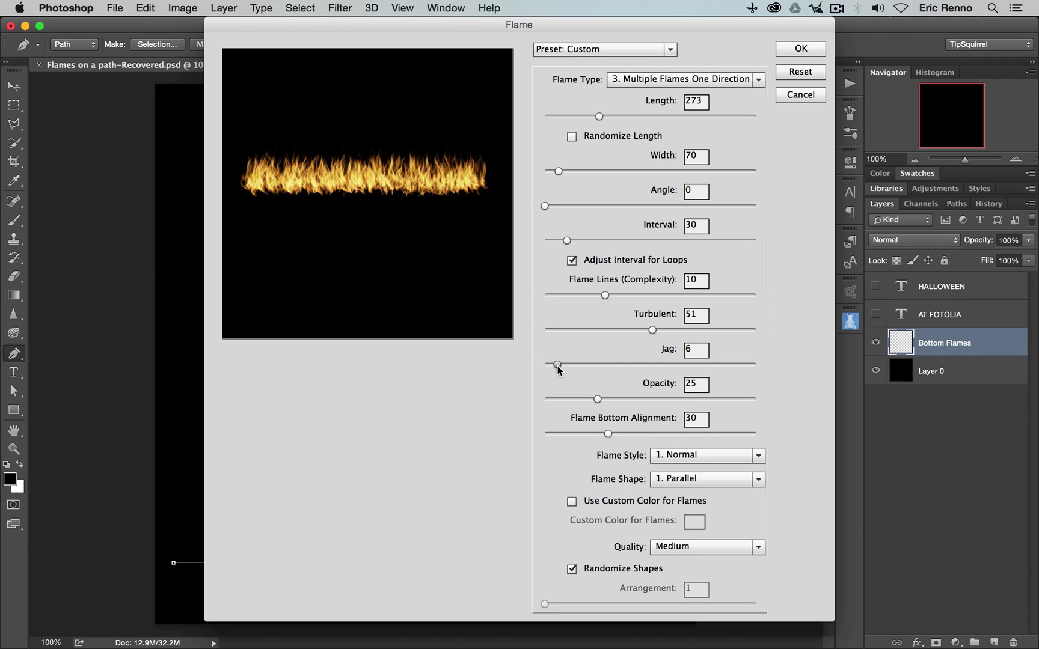
left_click(691, 350)
type("41")
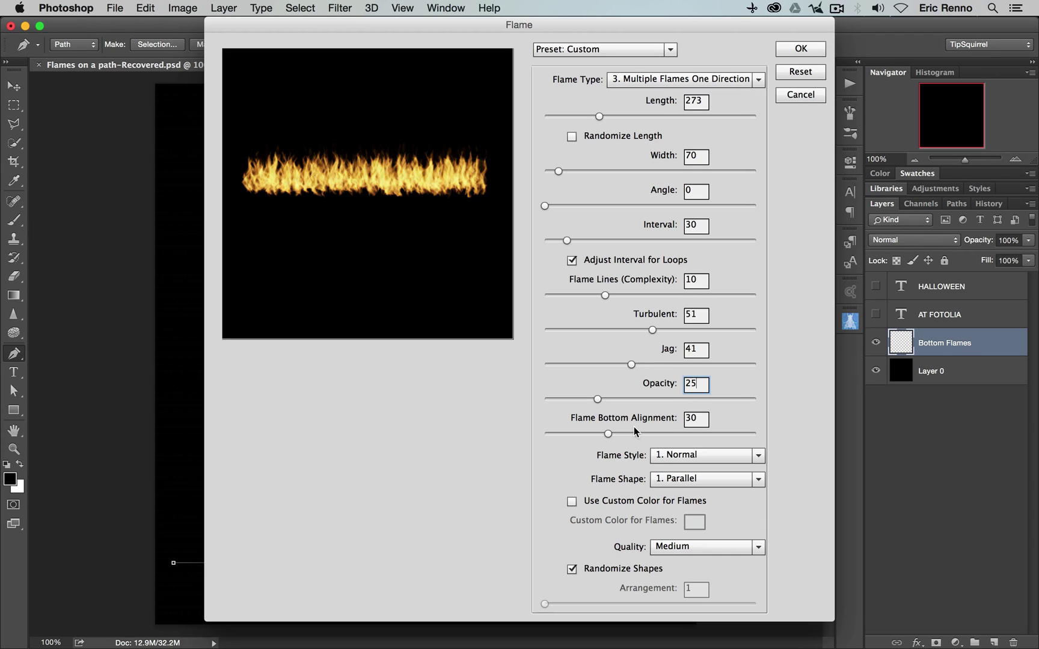
left_click_drag(597, 400, 686, 399)
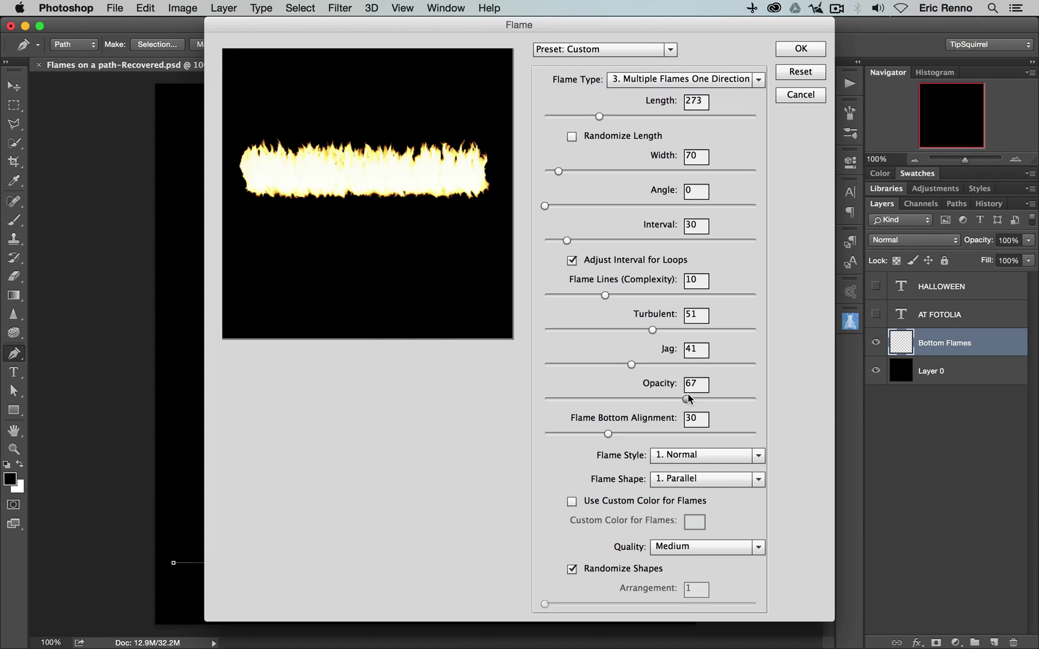
left_click_drag(686, 399, 598, 409)
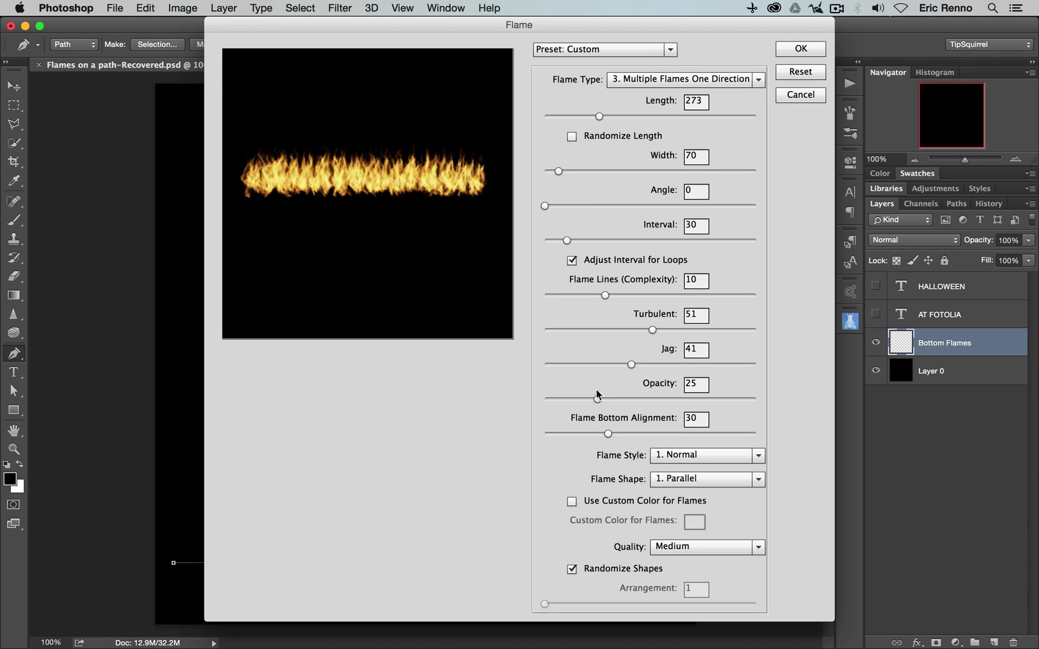
left_click_drag(608, 434, 537, 438)
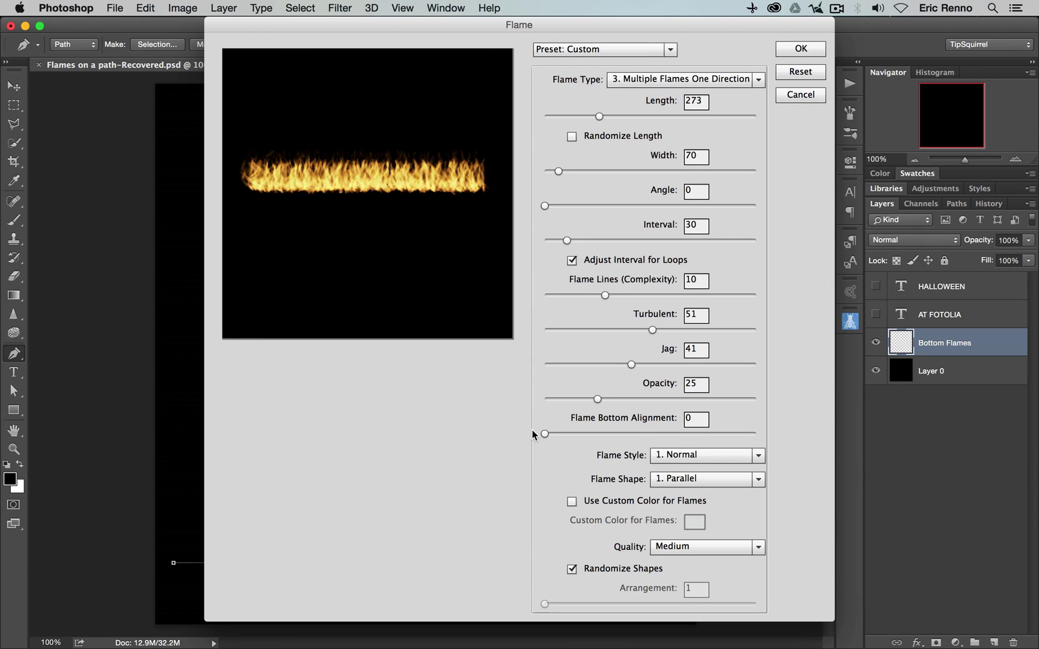
left_click(688, 418)
type("30")
left_click(759, 456)
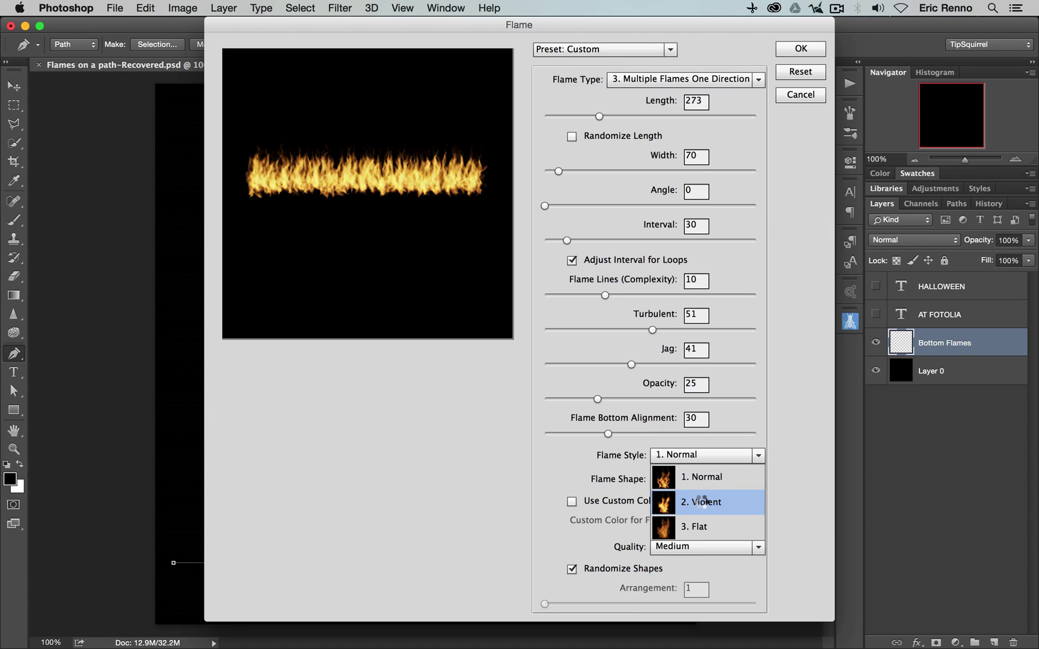
- Preview the Violent flame style, revert to 1. Normal, and keep Flame Shape 1. Parallel
left_click(701, 502)
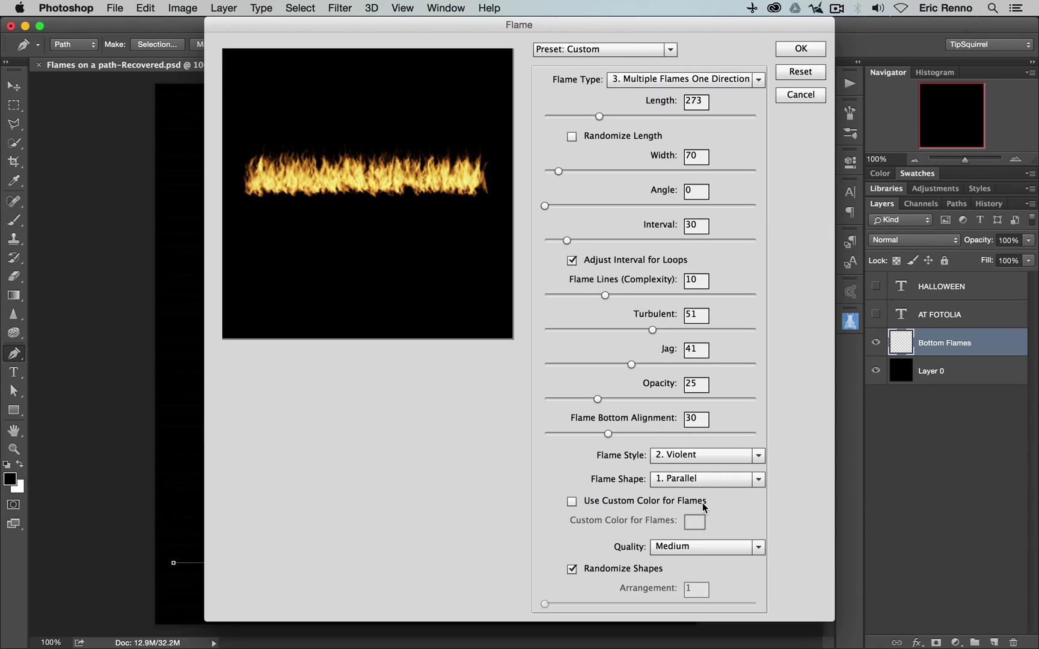
left_click(747, 456)
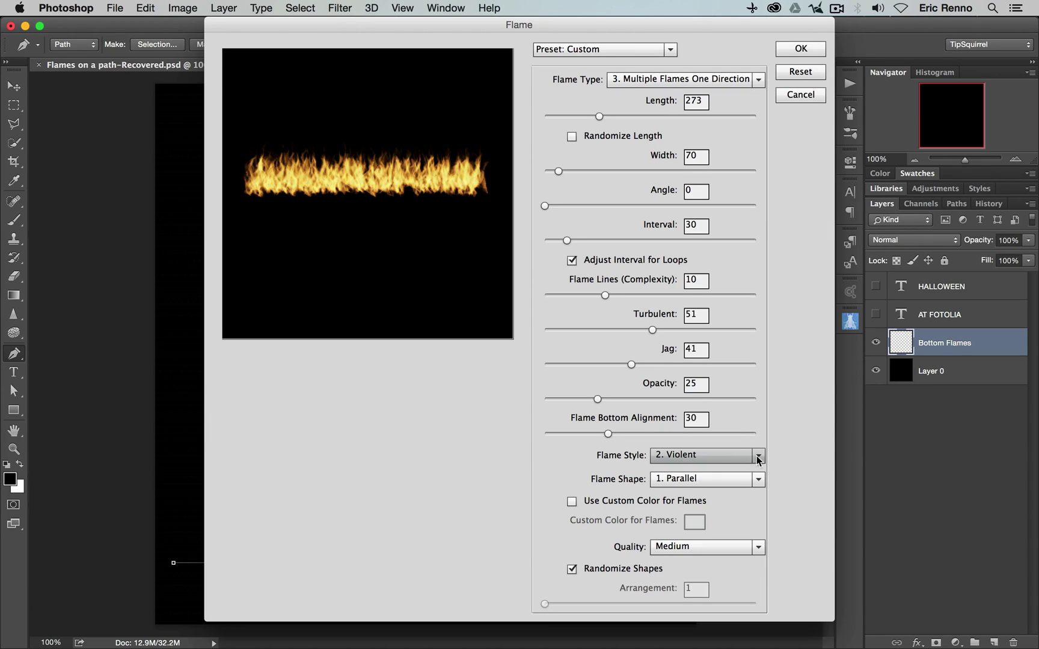
left_click(740, 476)
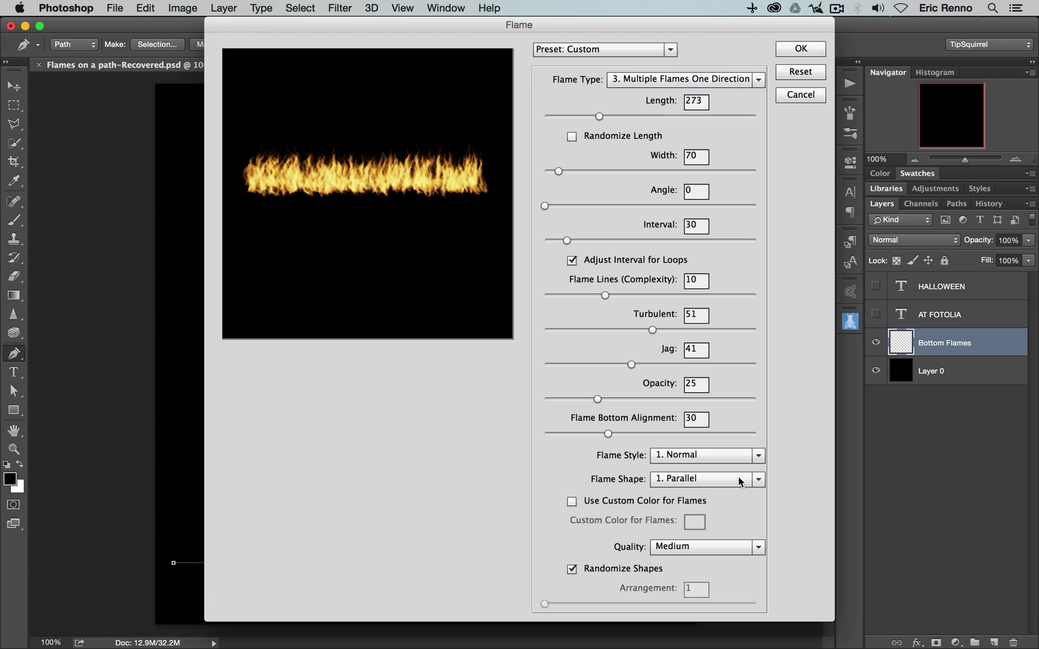
left_click(758, 481)
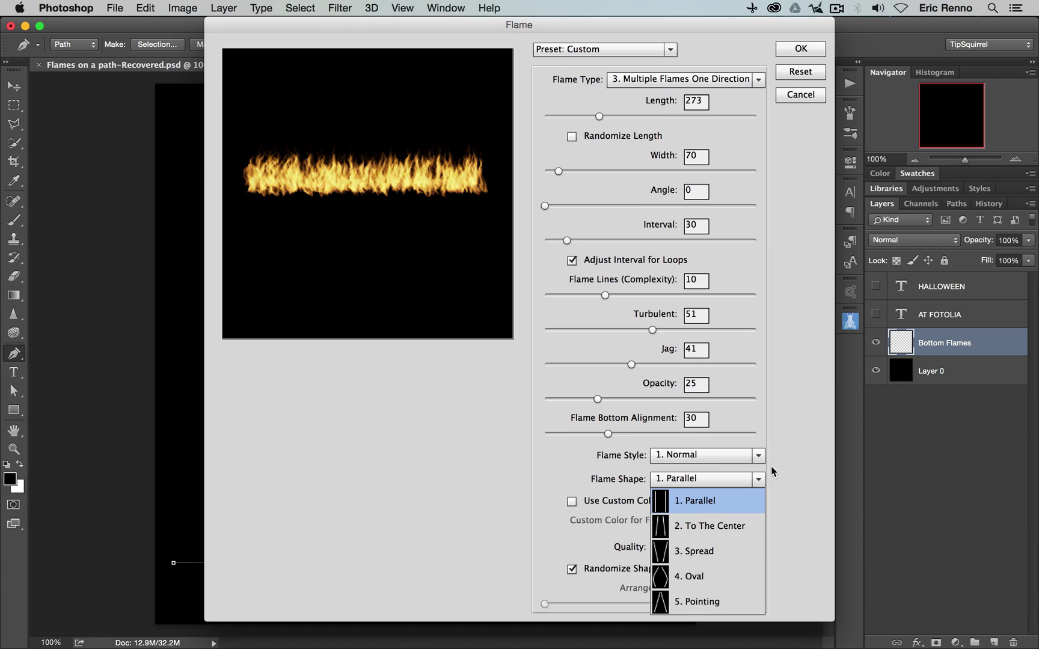
left_click(780, 469)
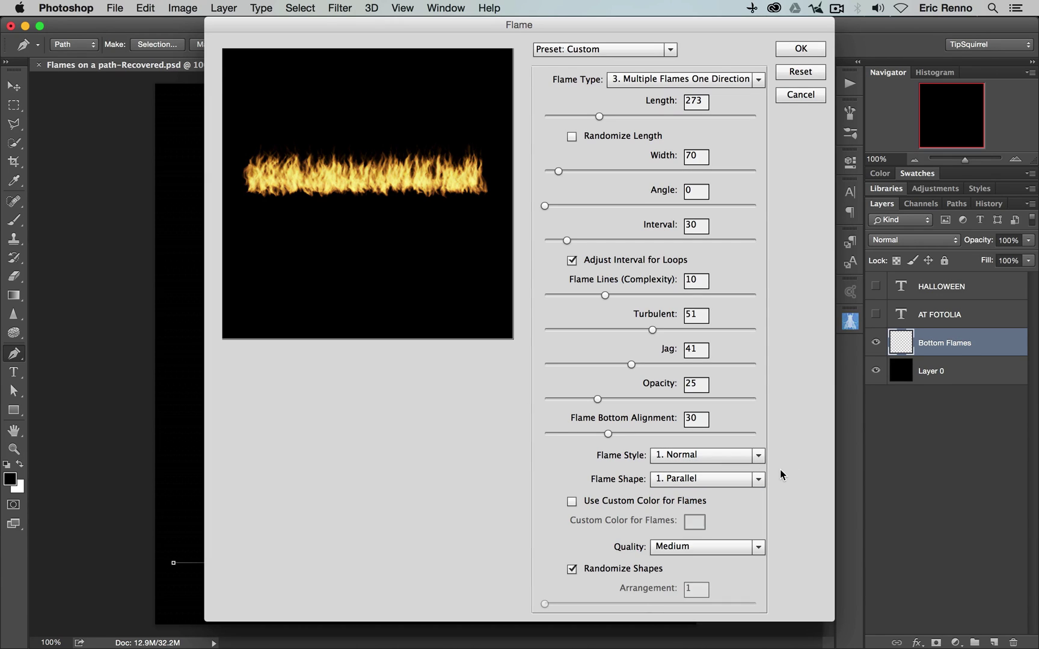
left_click(572, 501)
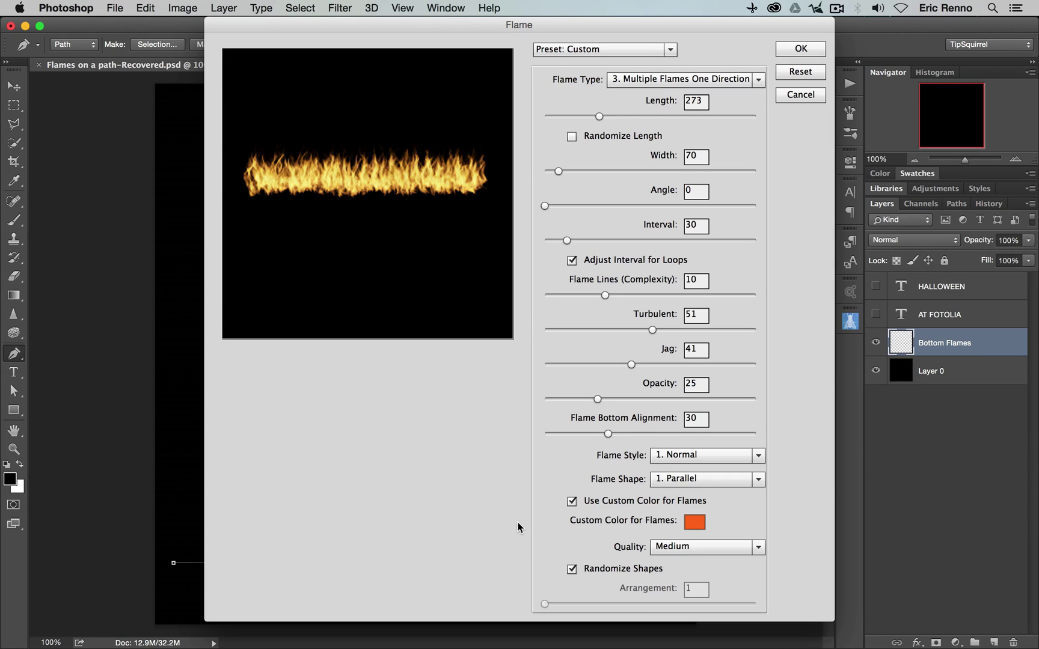
left_click(700, 523)
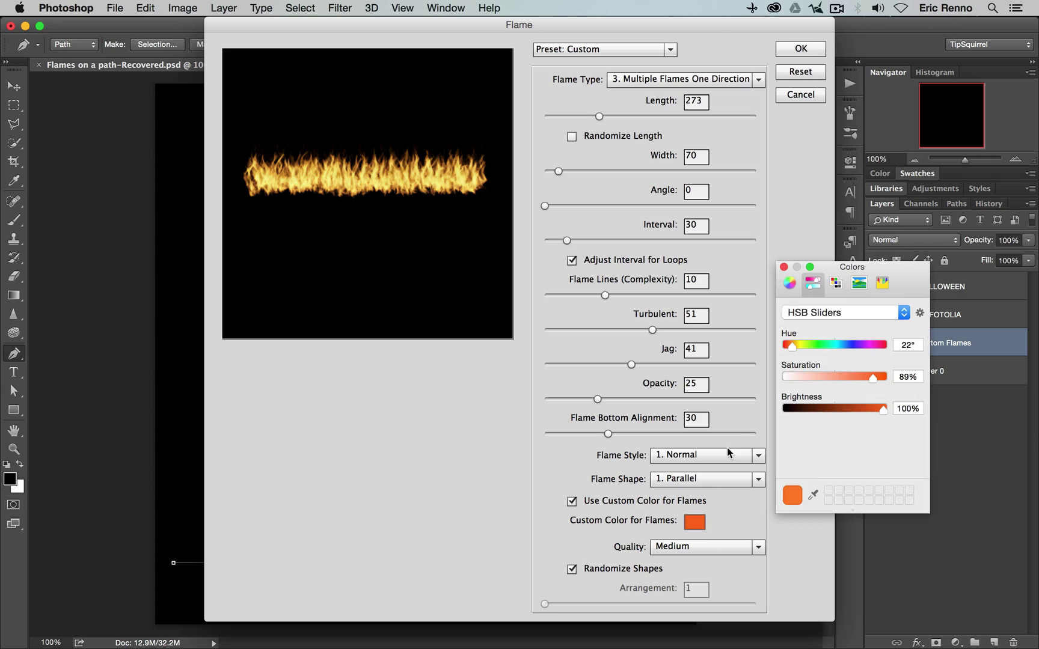
left_click_drag(793, 350, 861, 379)
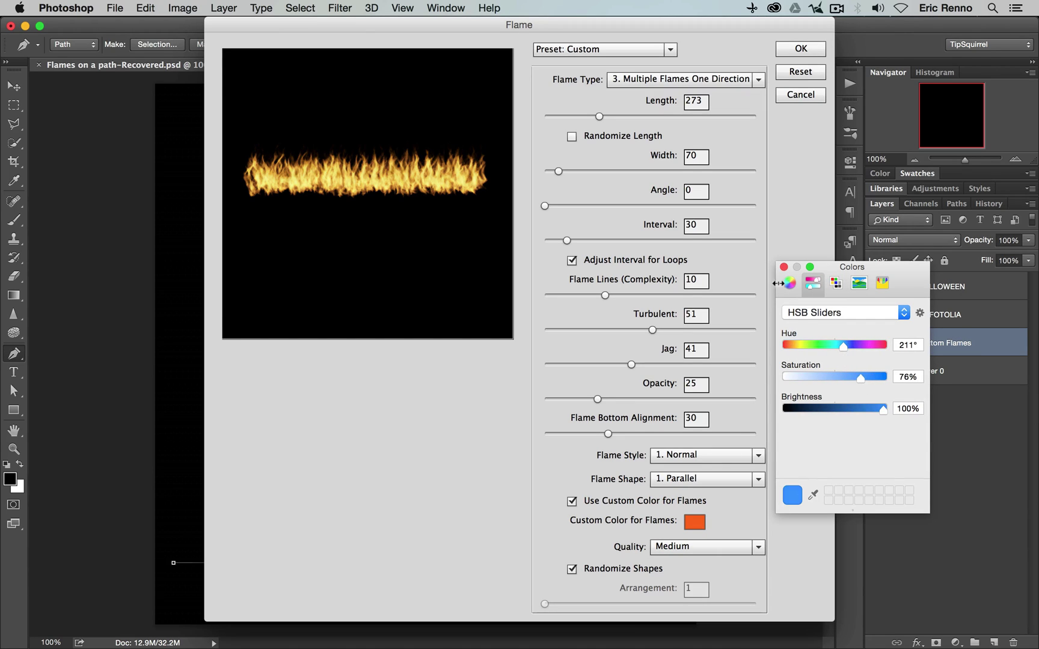
left_click(783, 267)
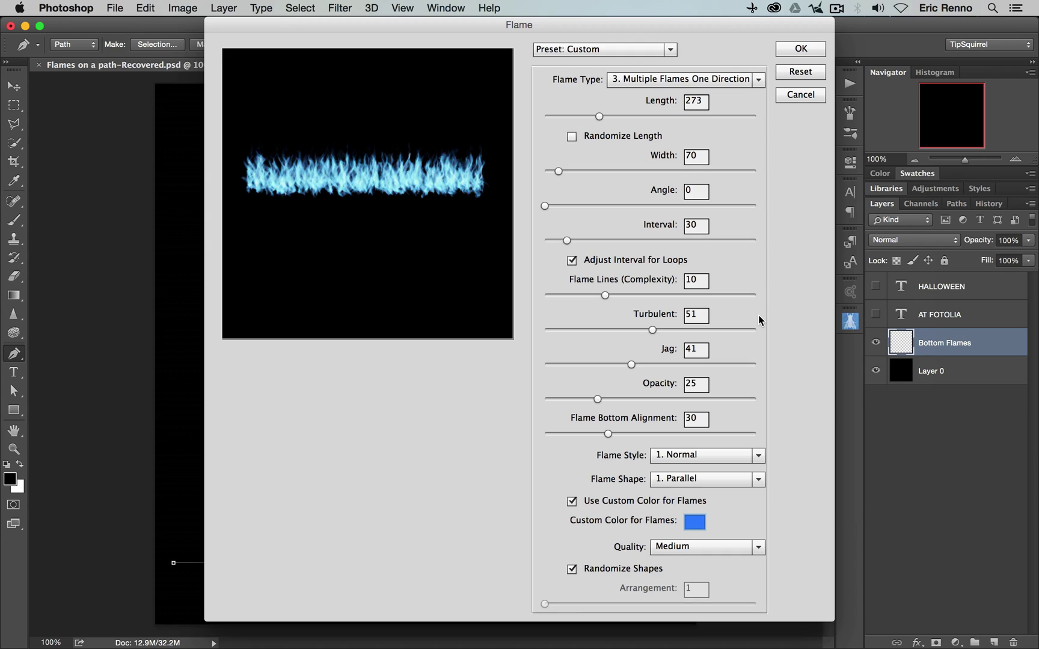
left_click(571, 502)
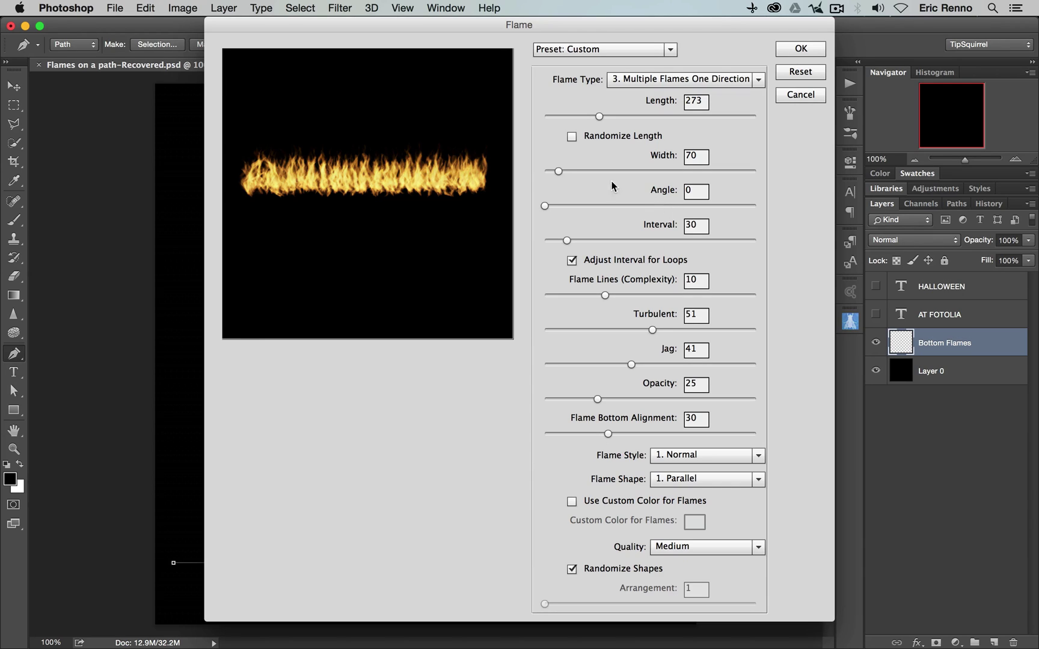
- Enable Randomize Length and apply the Flame filter to the bottom path
left_click(571, 136)
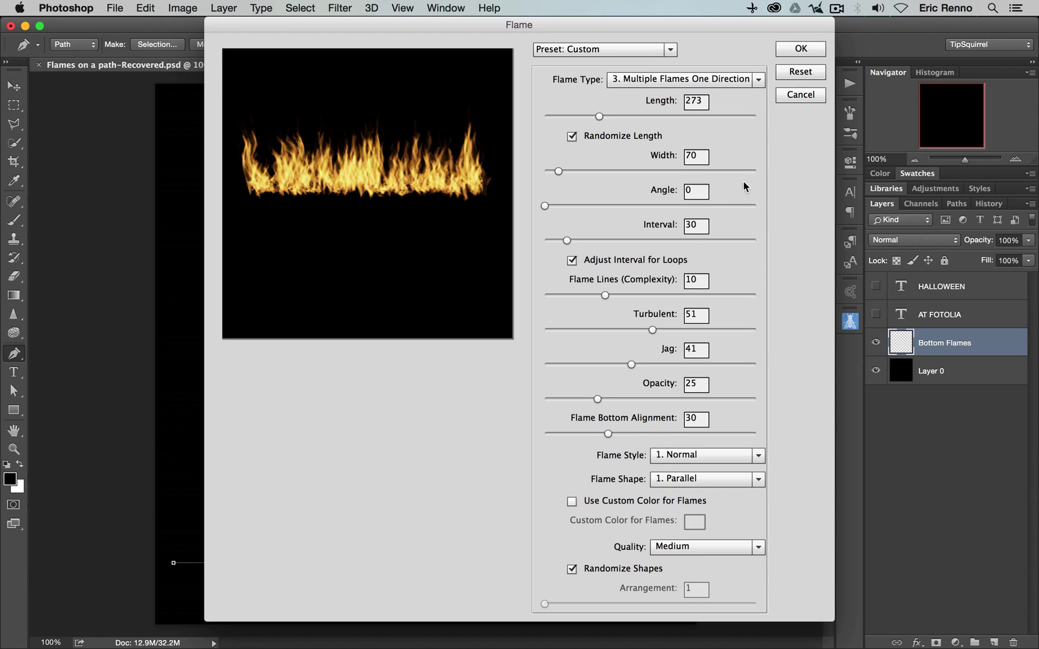
left_click(799, 51)
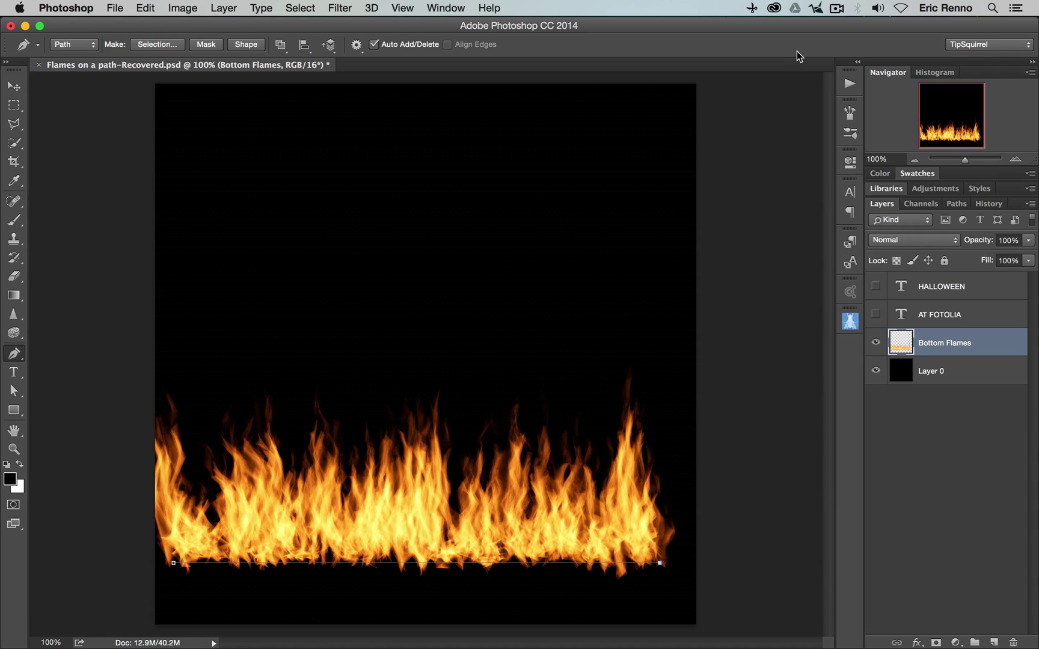
- Nudge the bottom flames about 29 px right and show HALLOWEEN, leaving AT FOTOLIA hidden
left_click(13, 86)
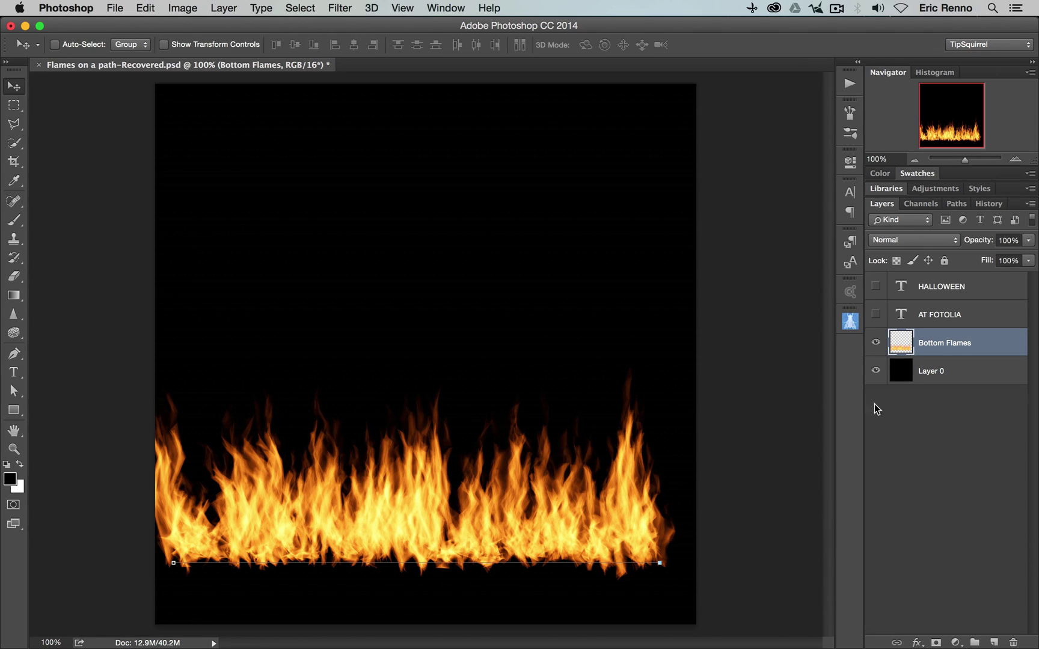
left_click_drag(363, 482, 381, 483)
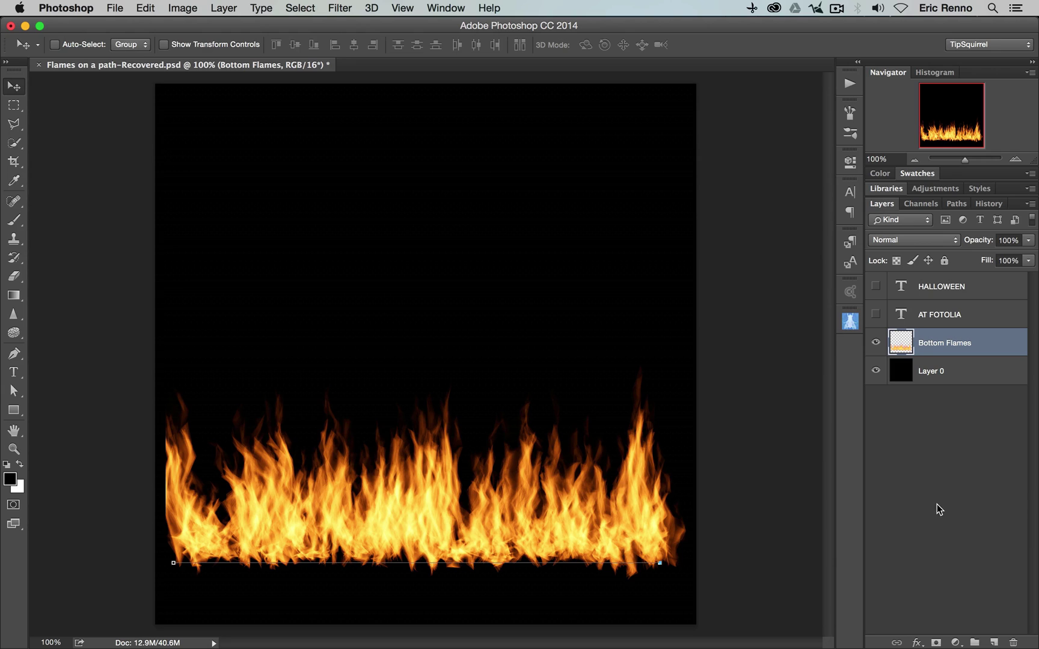
left_click(926, 286)
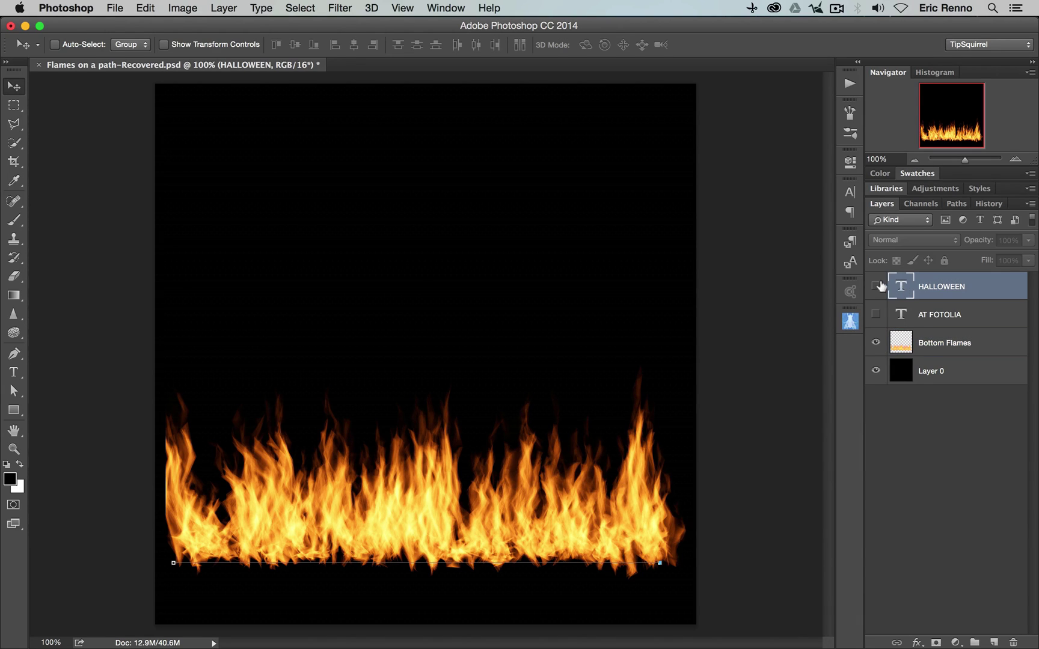
left_click(875, 286)
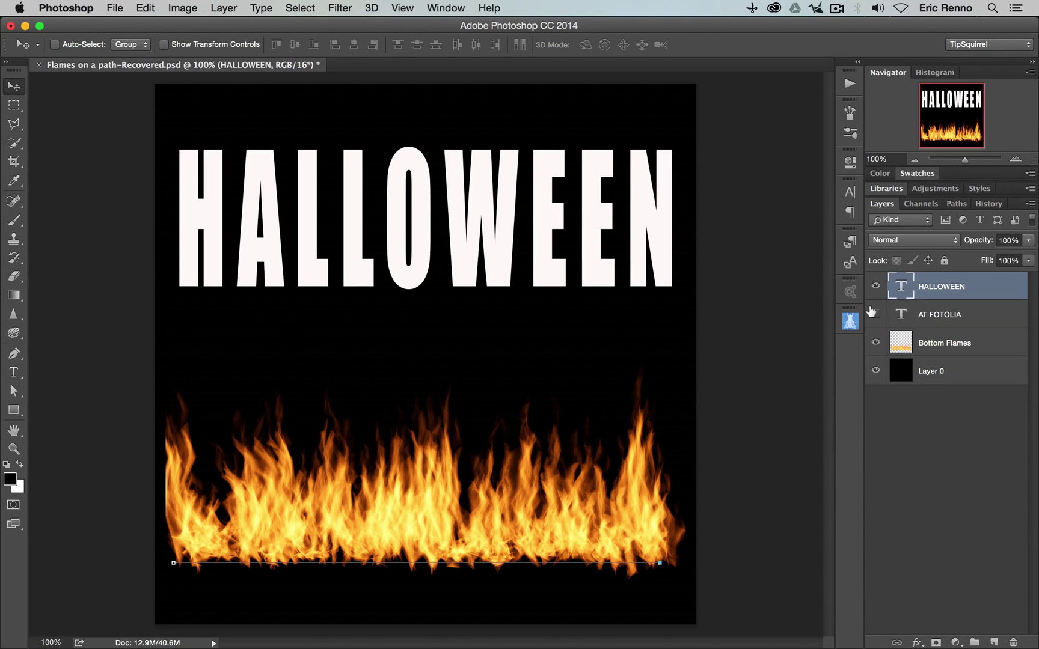
left_click(876, 313)
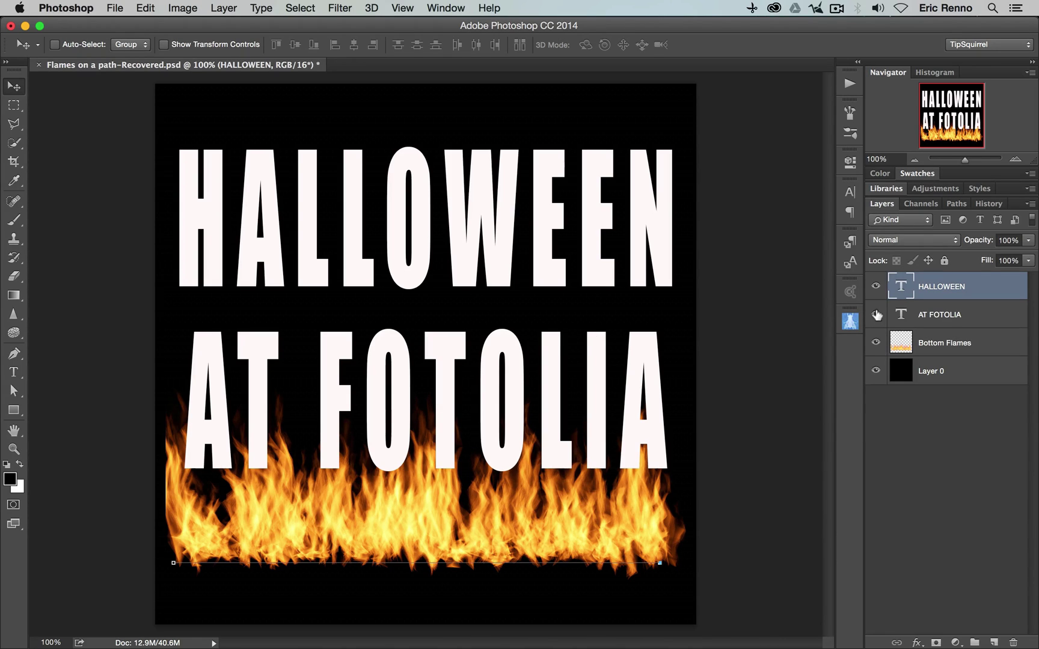
left_click(876, 315)
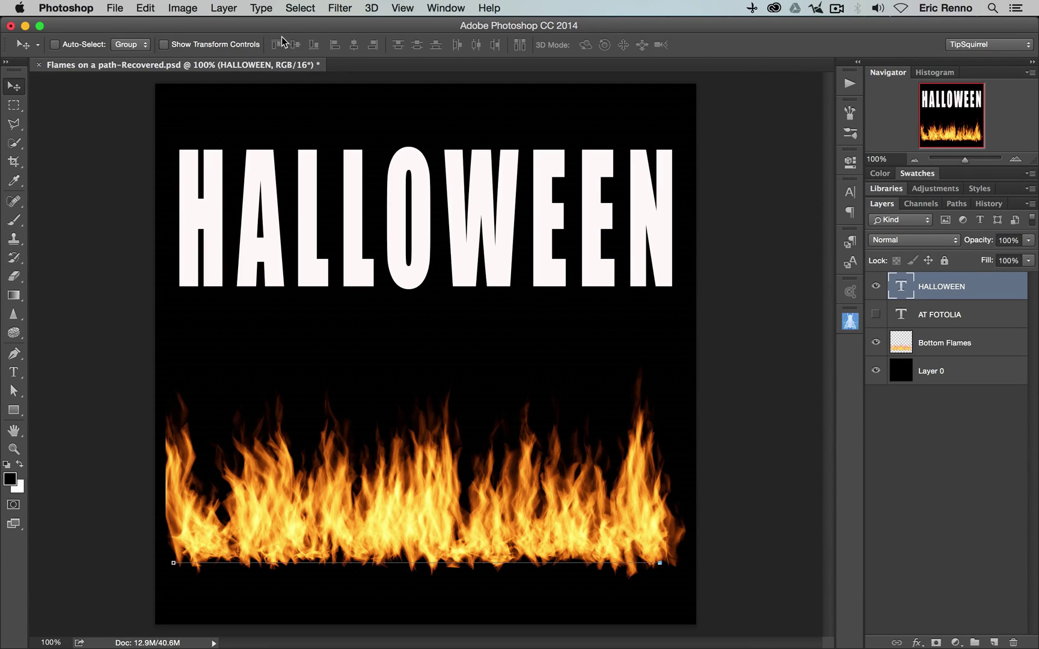
- Create a work path from the HALLOWEEN letters via Type > Create Work Path, then hide the text layer
left_click(267, 9)
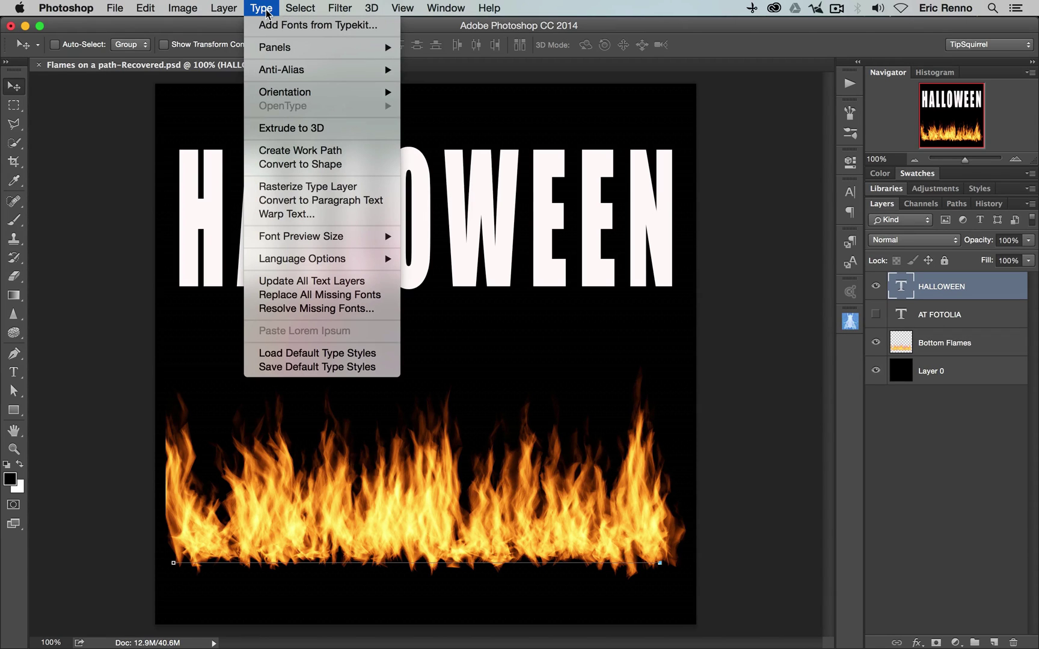
left_click(331, 150)
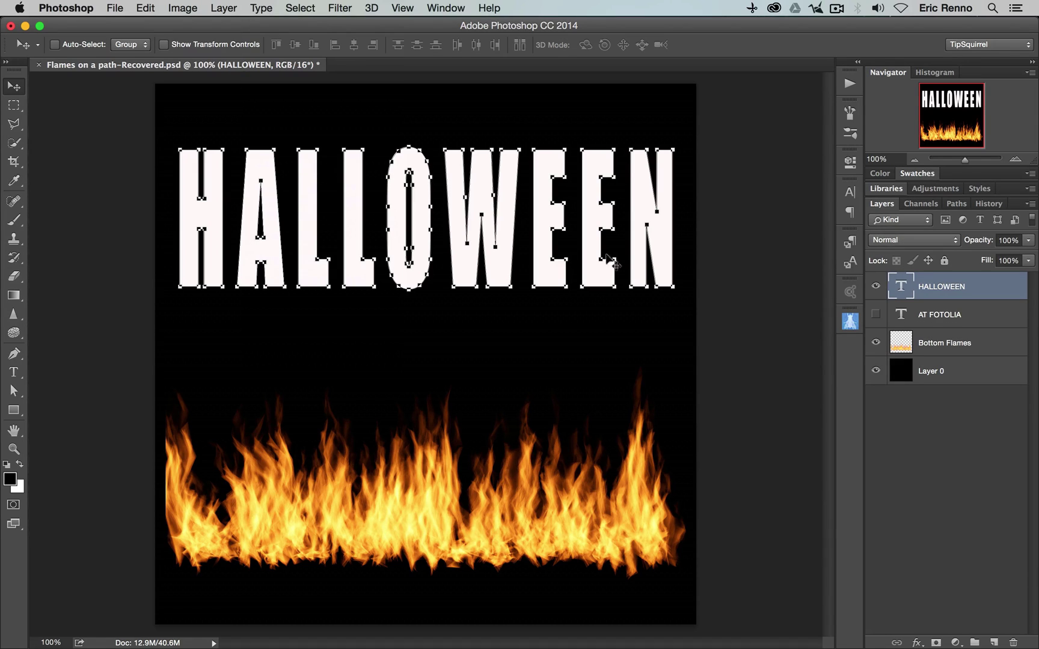
left_click(874, 287)
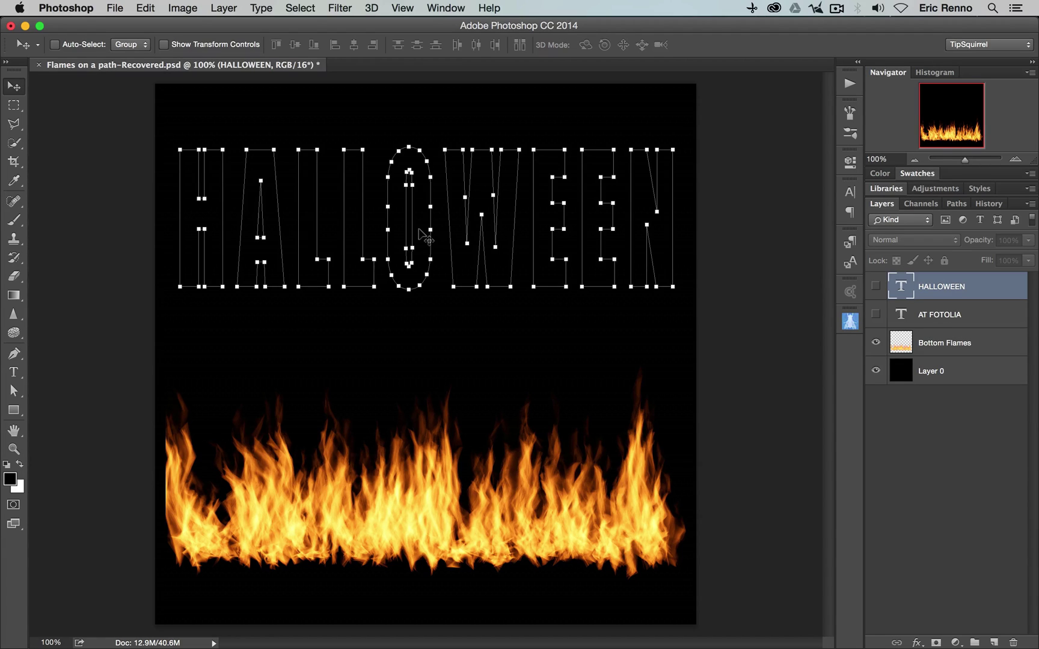
- Add a new empty layer named Top Text
left_click(993, 642)
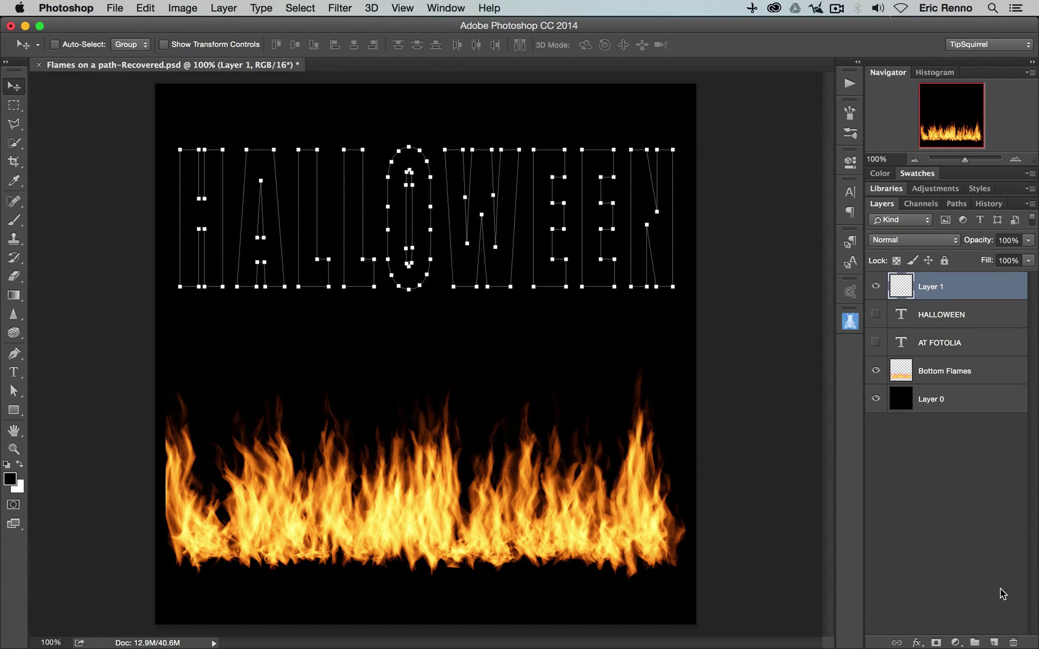
double_click(929, 286)
type("Top Text")
key("Return")
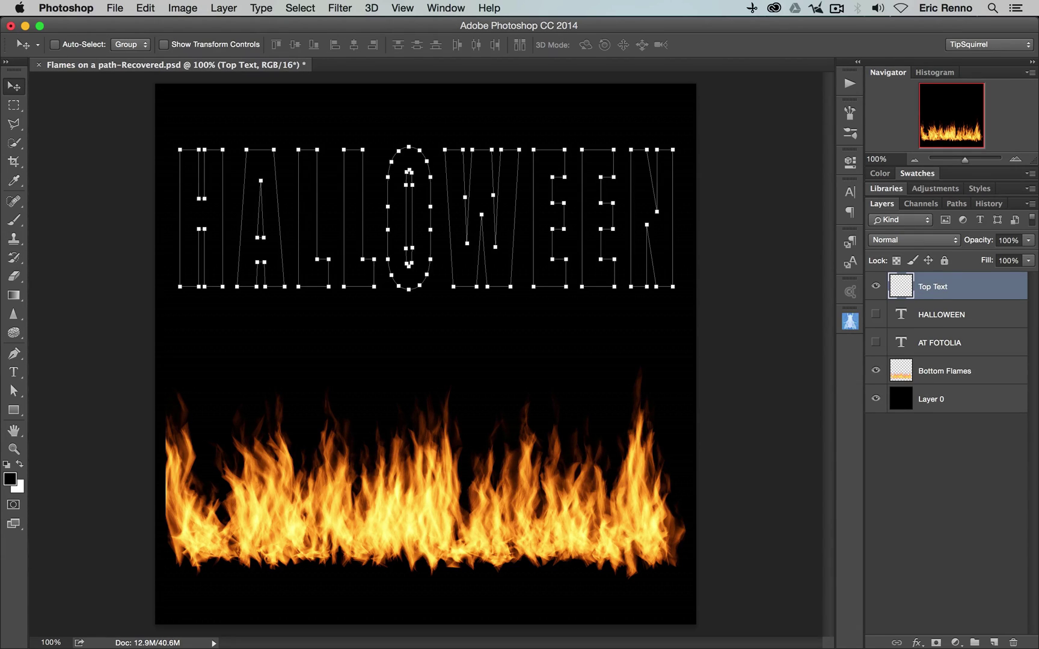
- Launch Filter > Render > Flame on the lettering path, raising the path-length warning
left_click(345, 9)
mouse_move(463, 250)
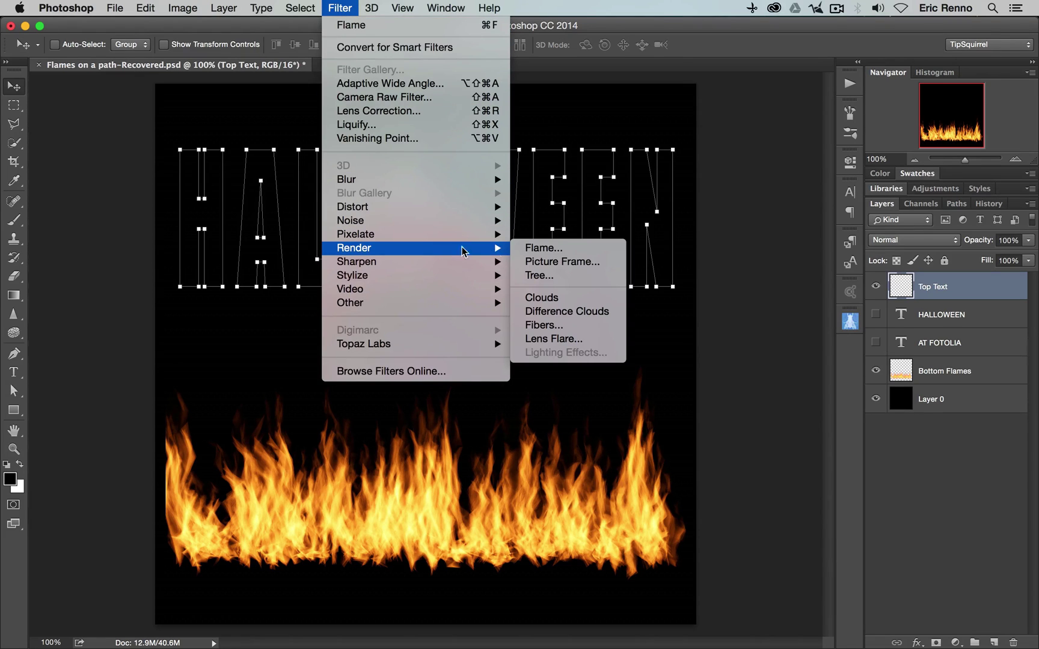
left_click(544, 248)
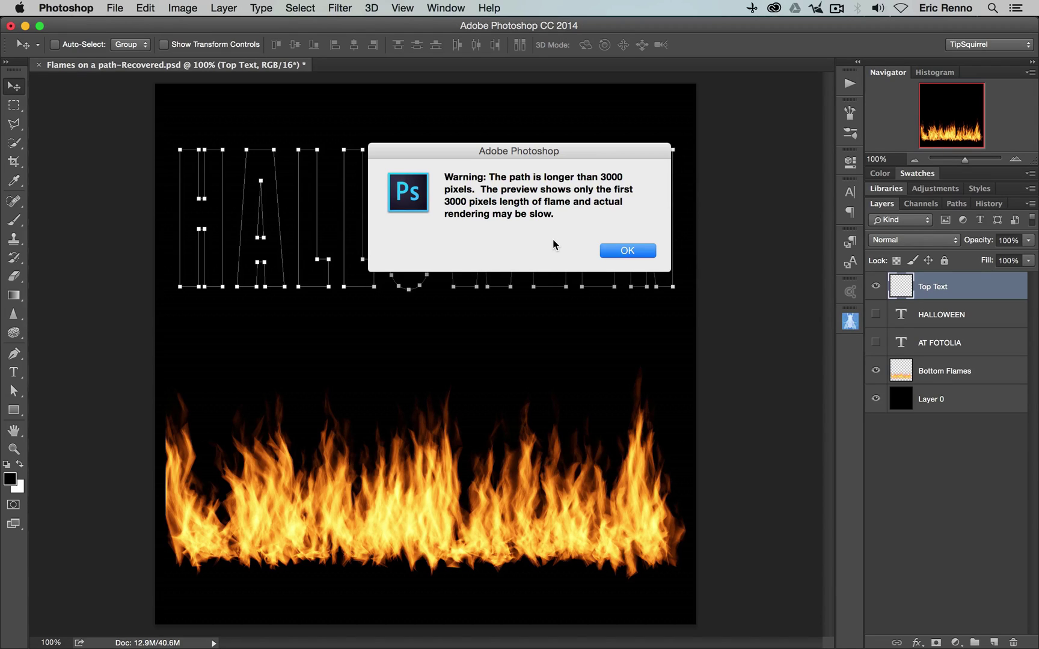
- Dismiss the path-length warning and set the flame type to Multiple Flames Along Path
left_click(623, 251)
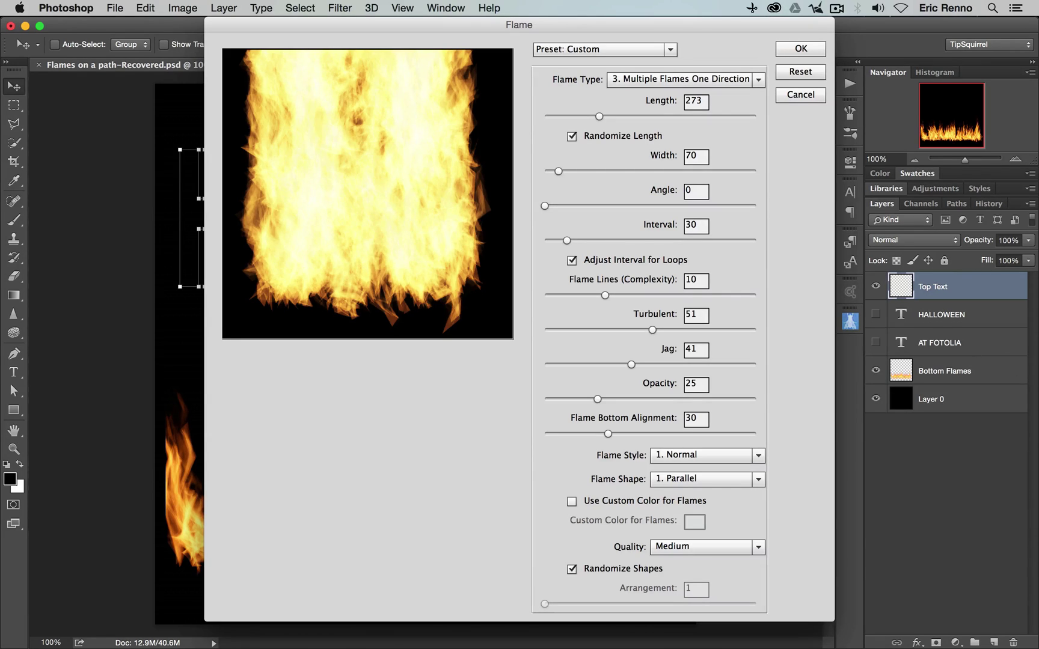
left_click(759, 81)
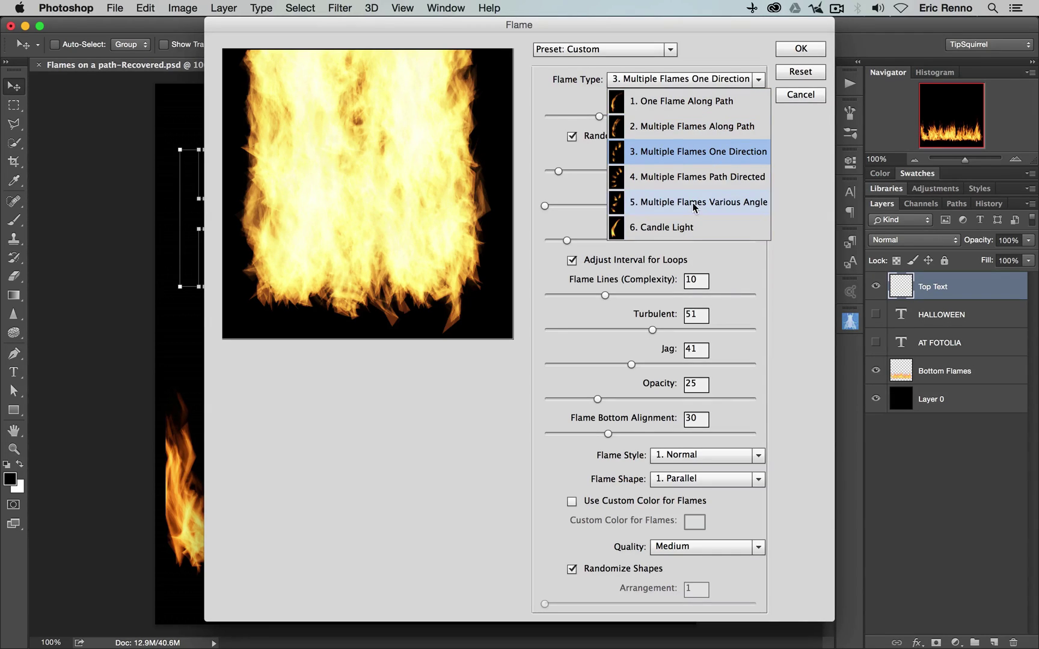
left_click(705, 131)
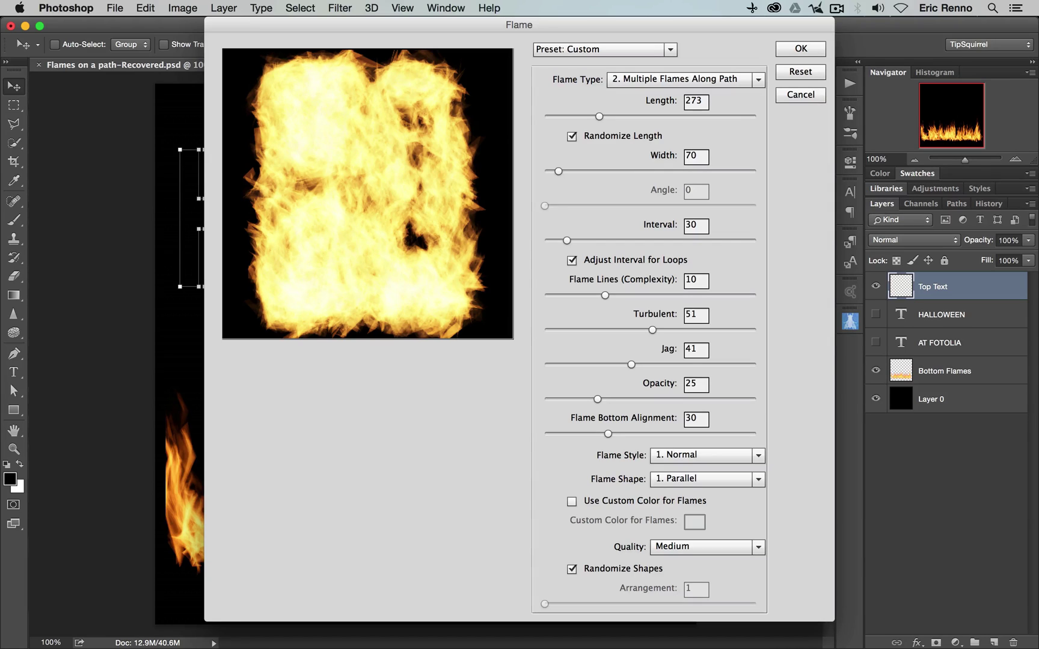
- Set flame Length 60 and Width 19, and adjust the Interval value
left_click_drag(703, 101, 675, 96)
type("60")
key("Tab")
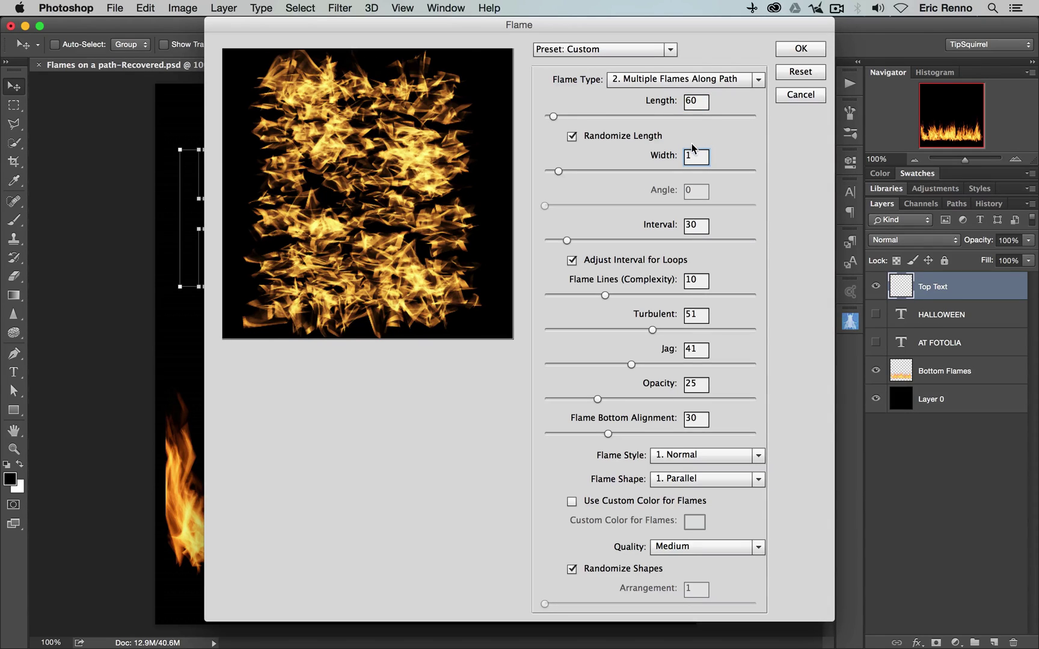
type("19")
key("Tab")
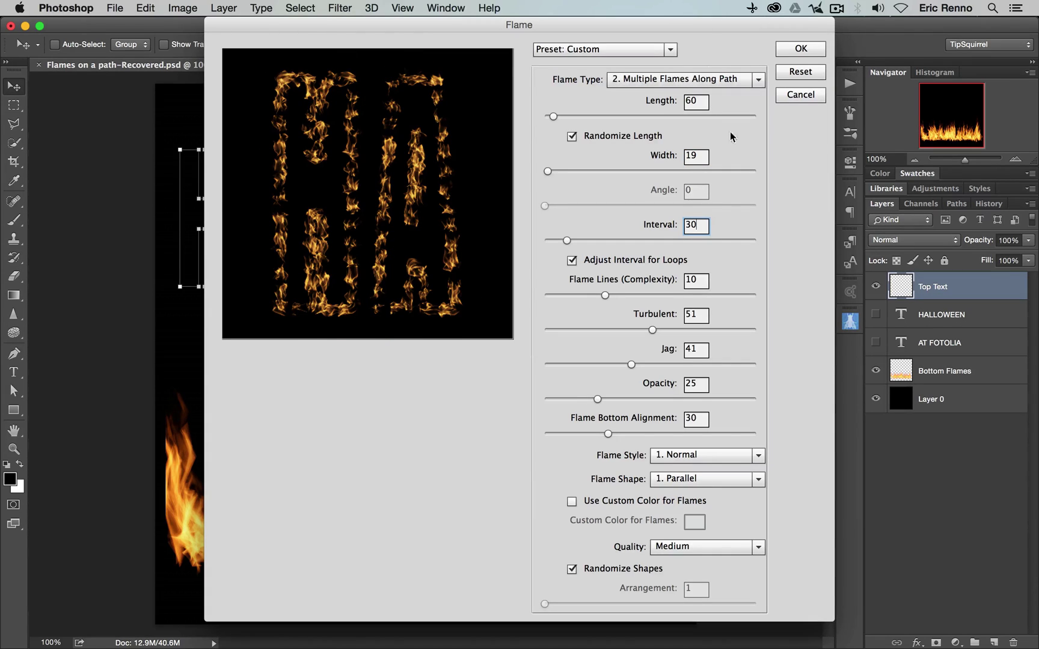
double_click(698, 226)
key("Tab")
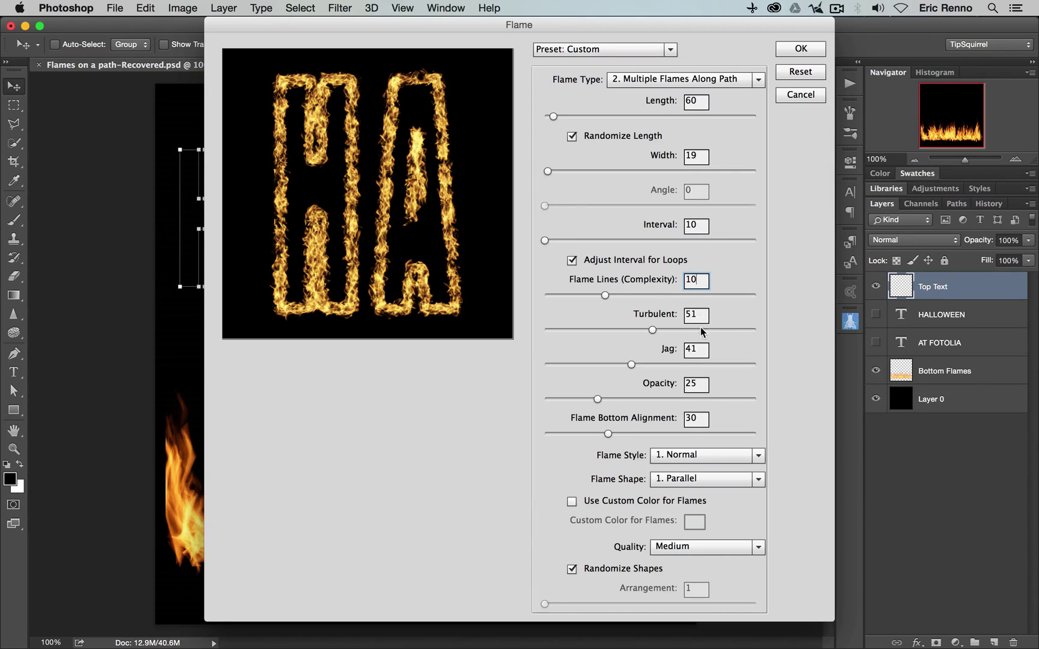
key("Tab")
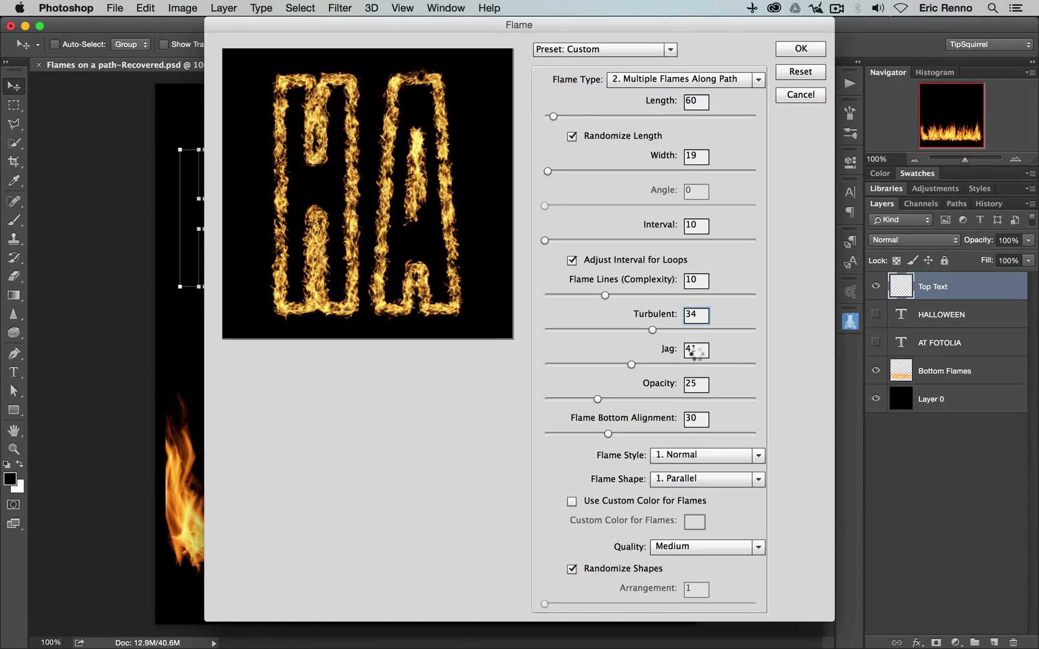
- Set Turbulent 34, Jag 4, Opacity 29 and bottom alignment 3, then choose Fine quality
left_click(700, 349)
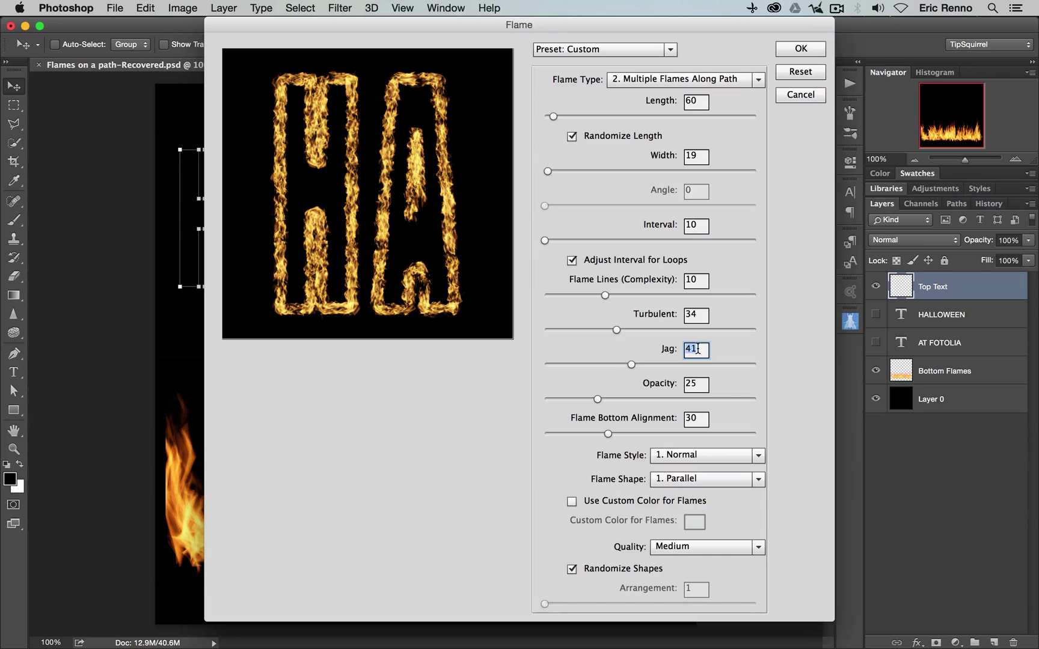
type("4")
left_click(701, 385)
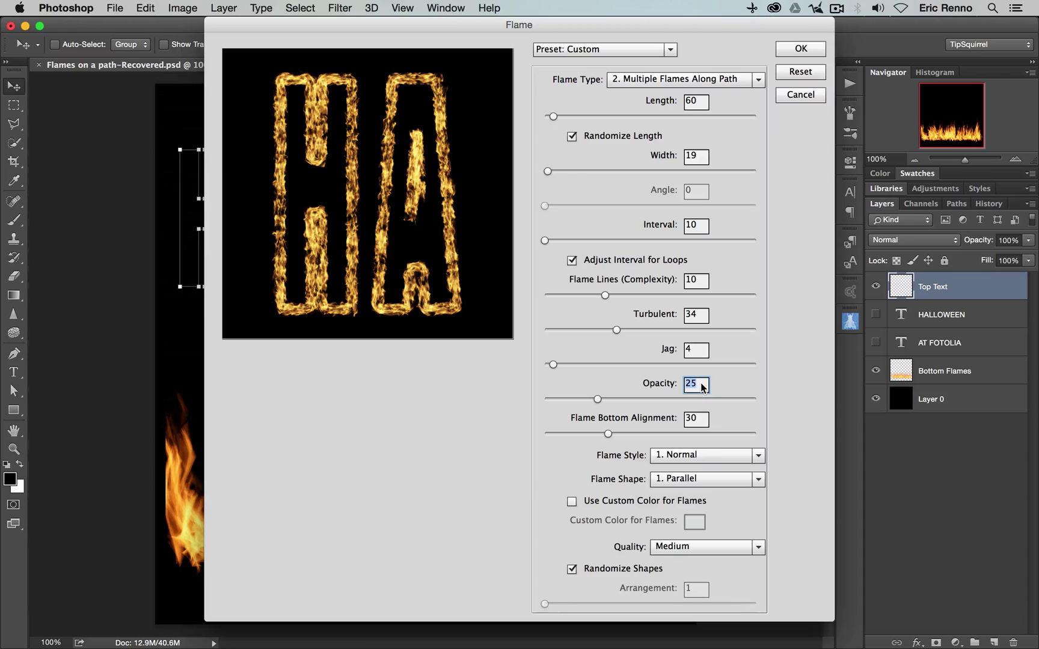
type("29")
key("Tab")
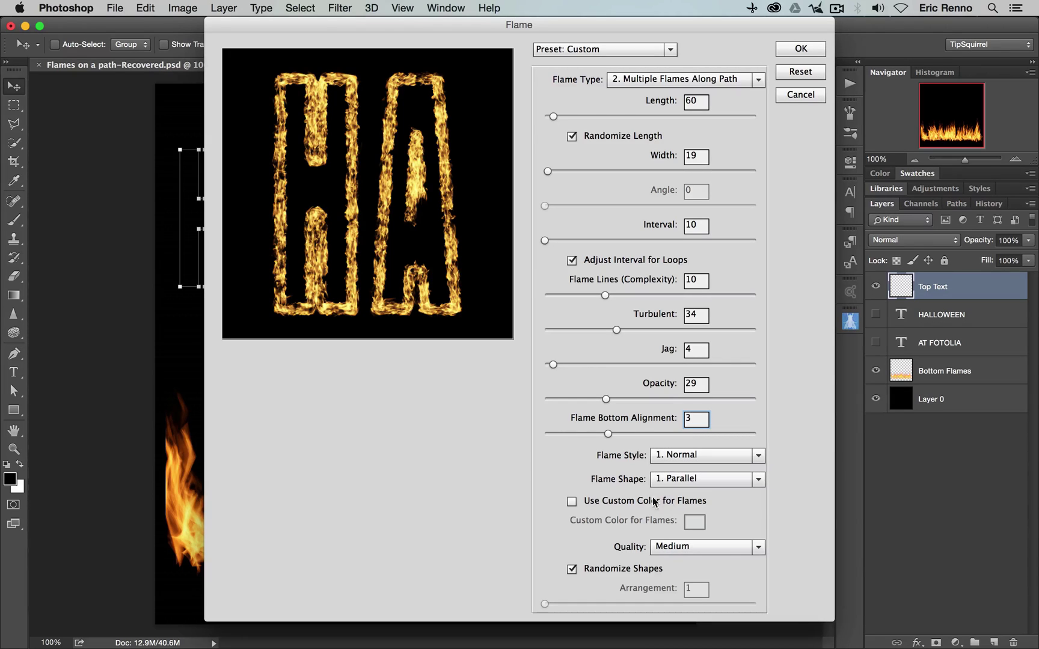
left_click(760, 552)
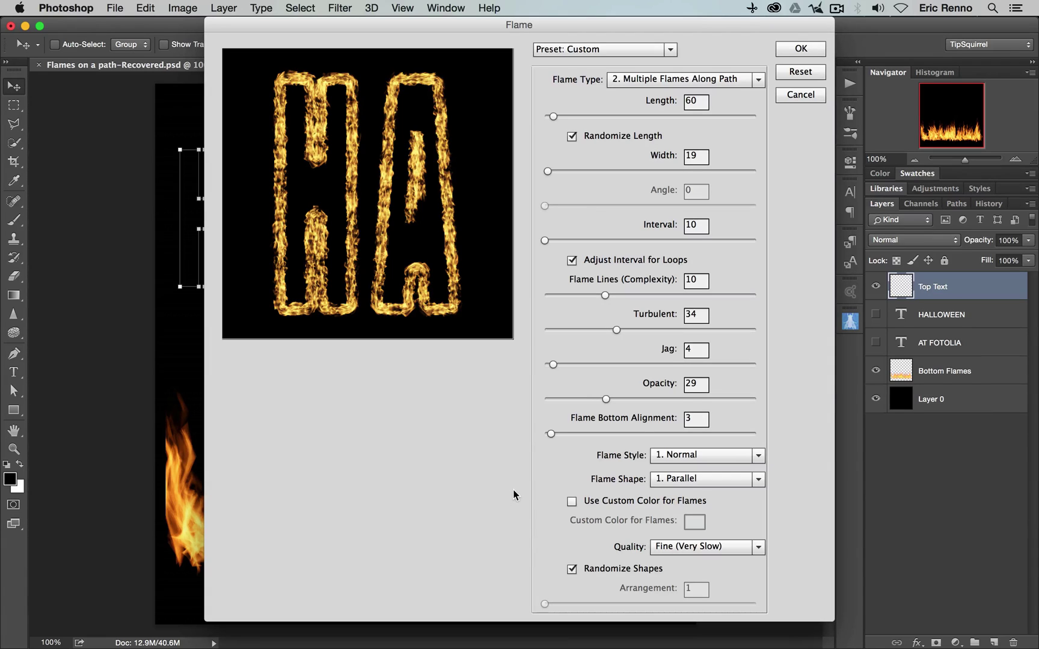
- Render the tuned custom flames along the HALLOWEEN letter outlines without choosing a preset
left_click(670, 51)
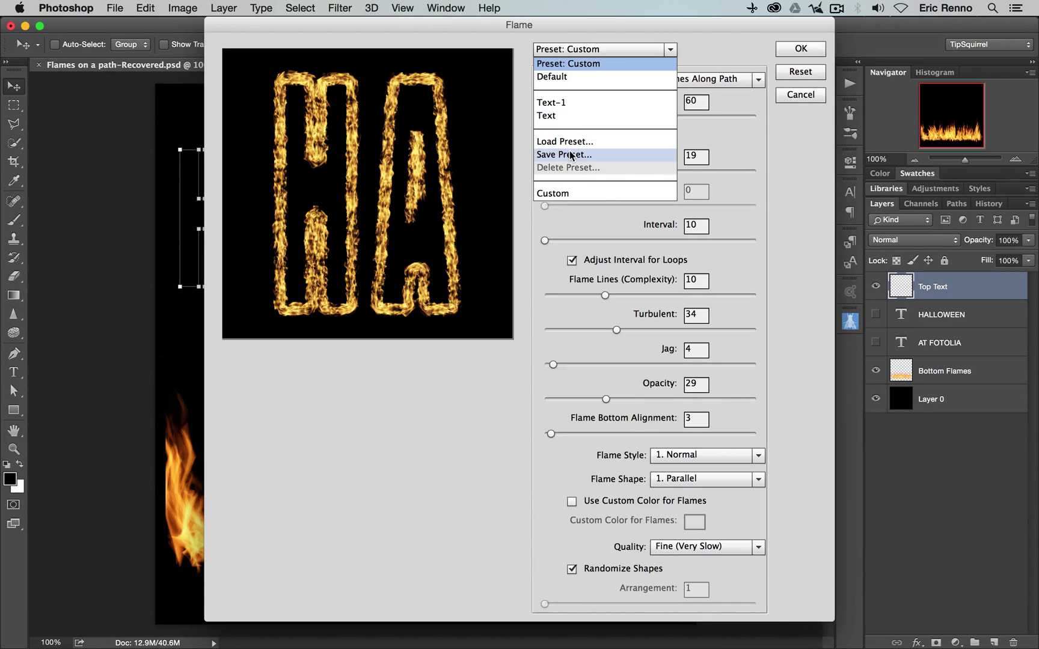
left_click(521, 360)
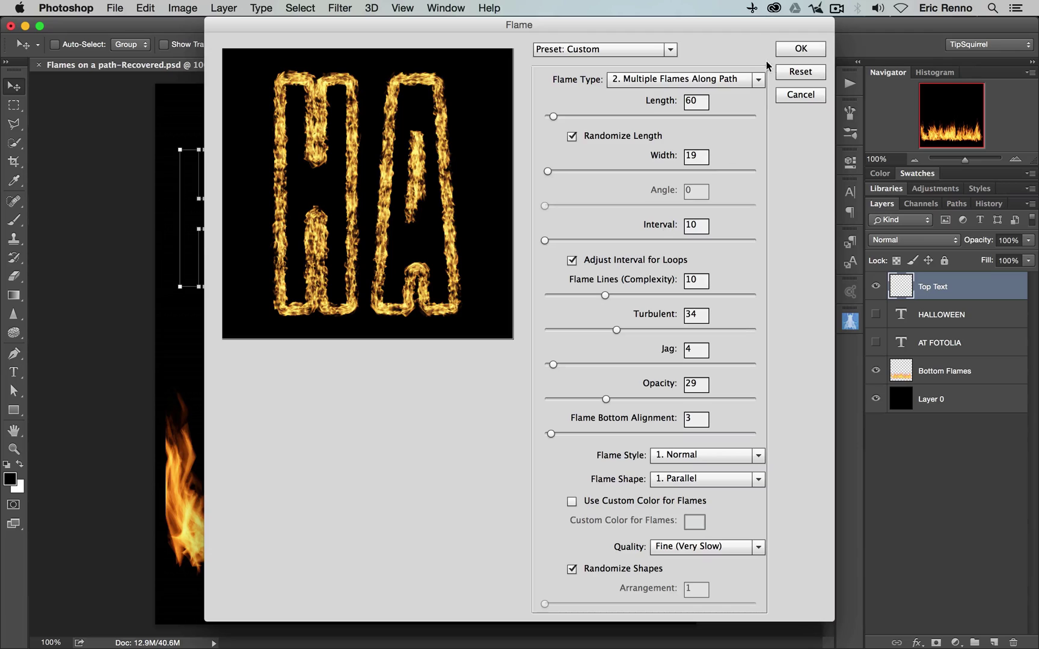
left_click(797, 53)
left_click(798, 52)
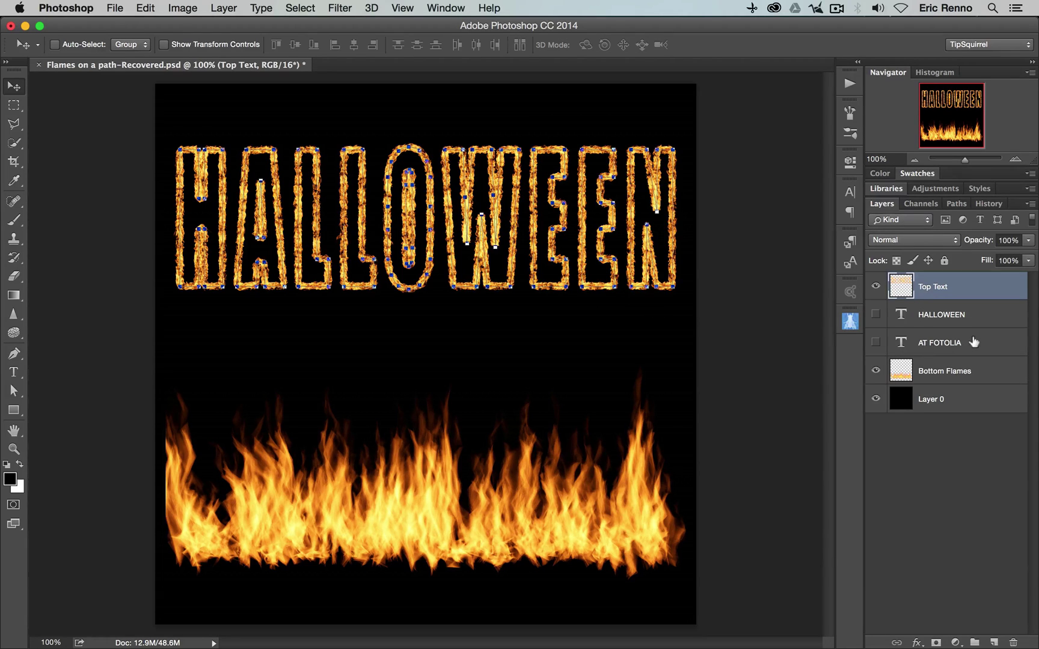
- Create a work path from the AT FOTOLIA text, then hide the text layer
left_click(918, 344)
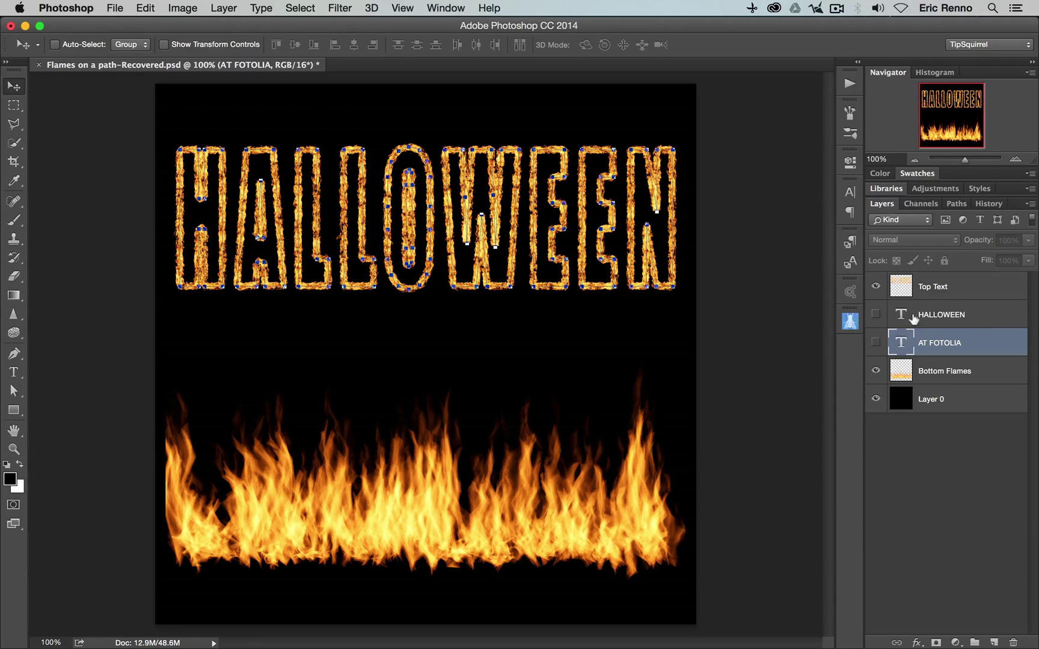
left_click(875, 342)
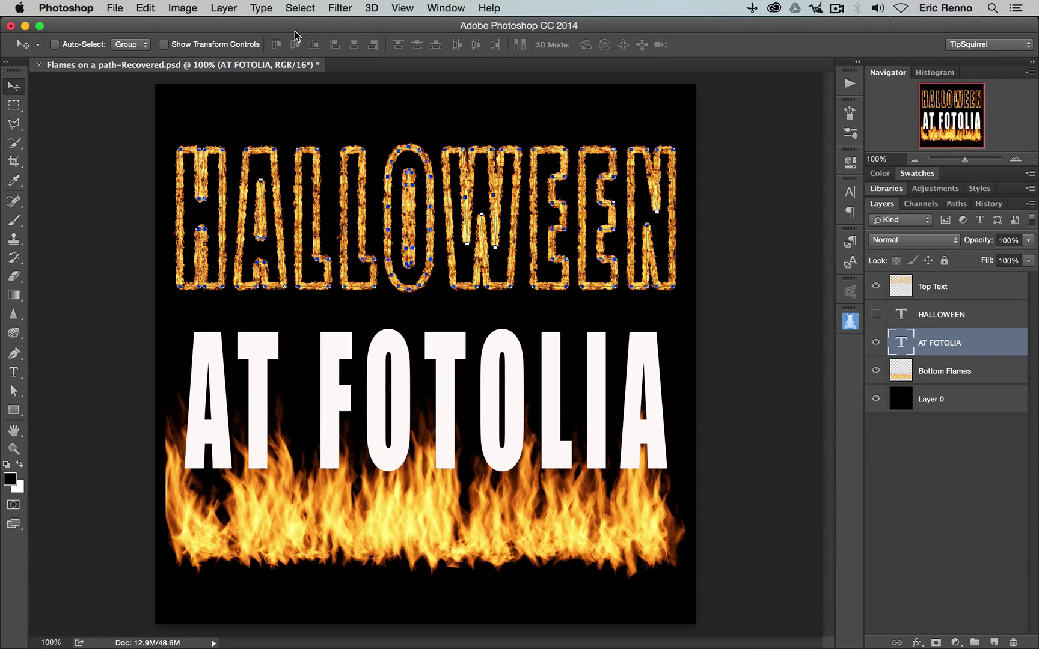
left_click(261, 9)
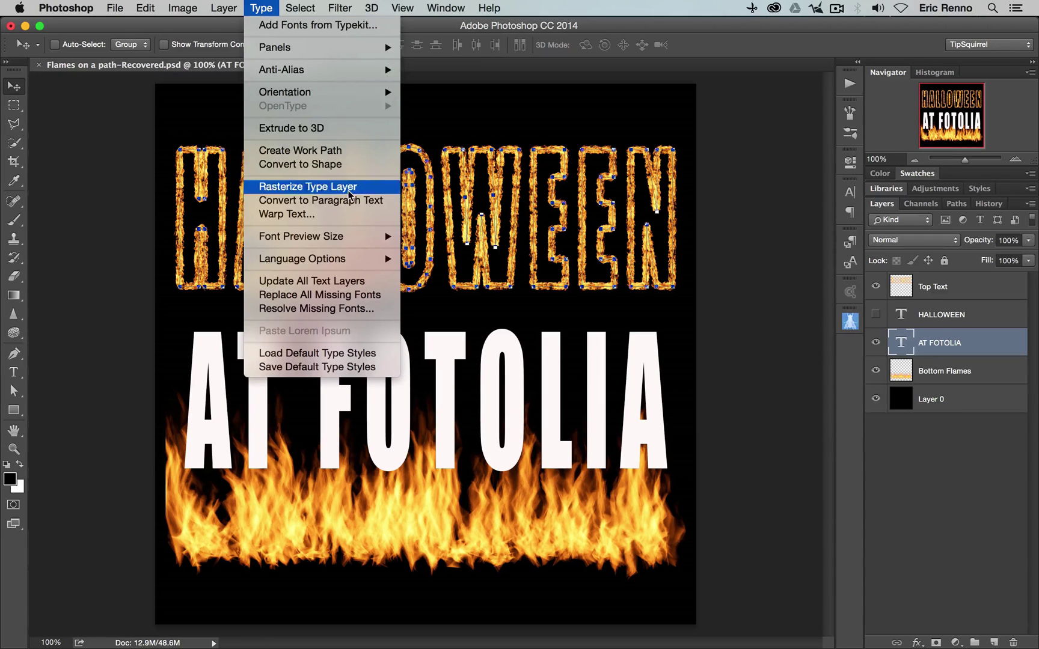
left_click(350, 151)
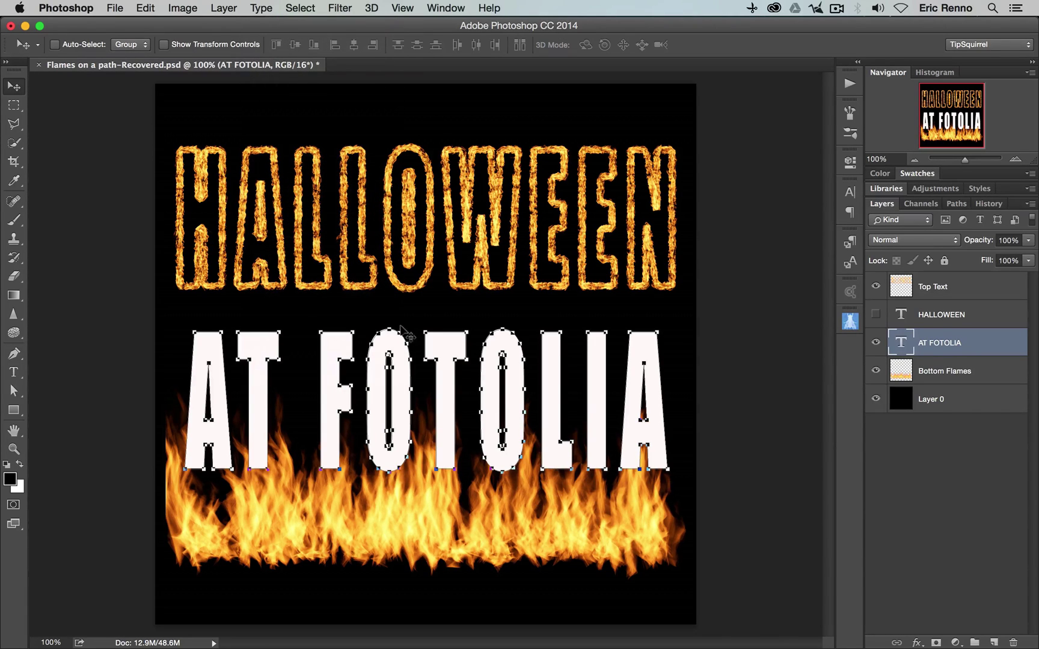
left_click(875, 342)
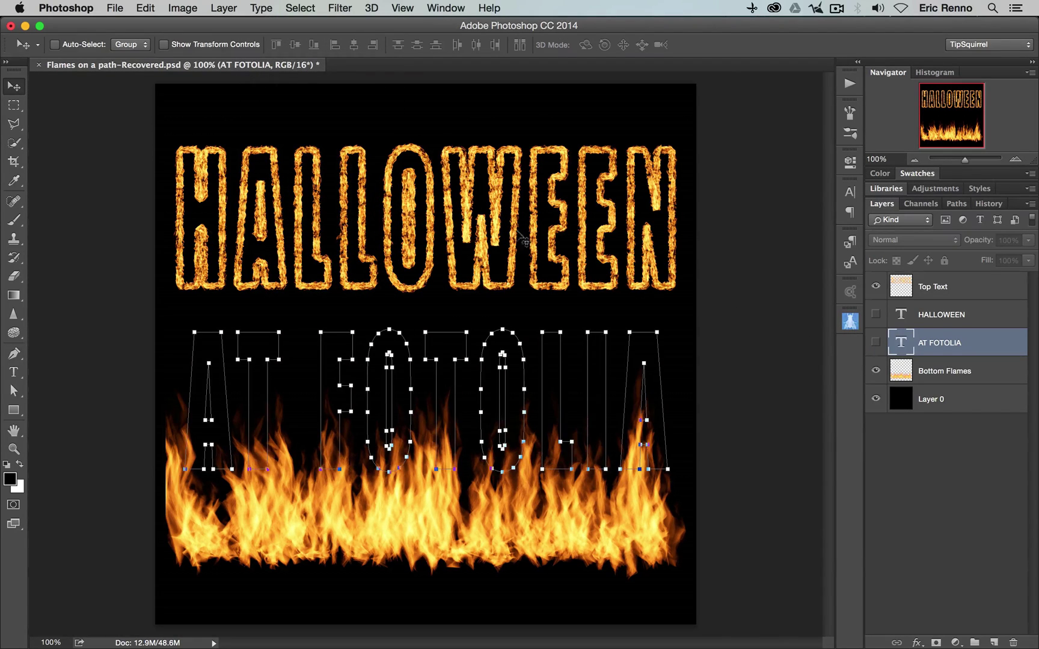
- Add a new empty layer named 'Bottom Text'
left_click(994, 642)
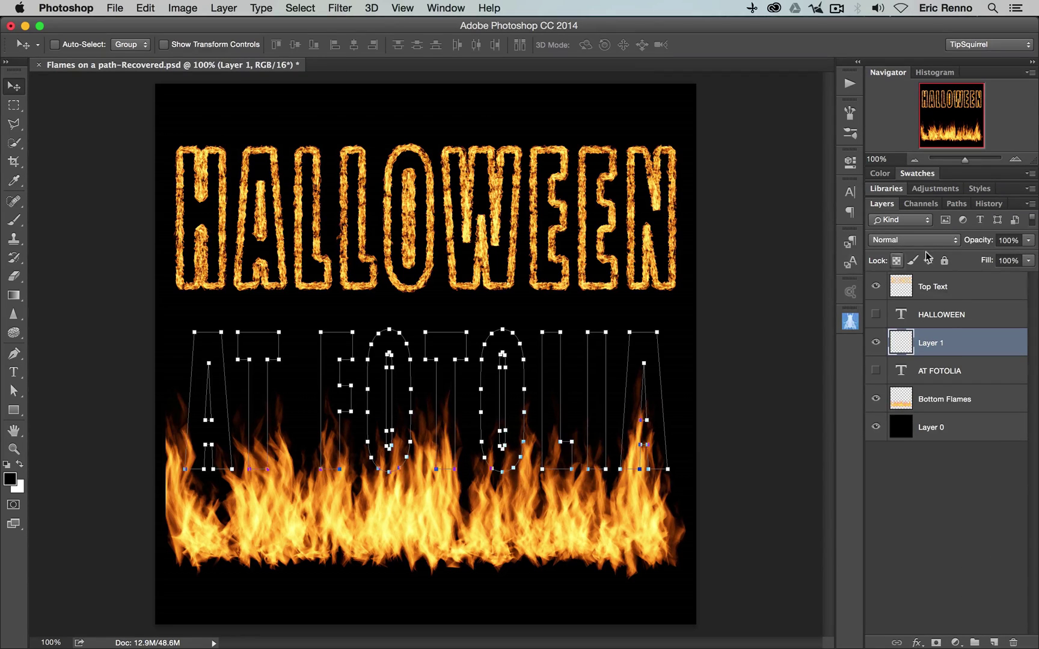
double_click(929, 343)
type("Bottom Text")
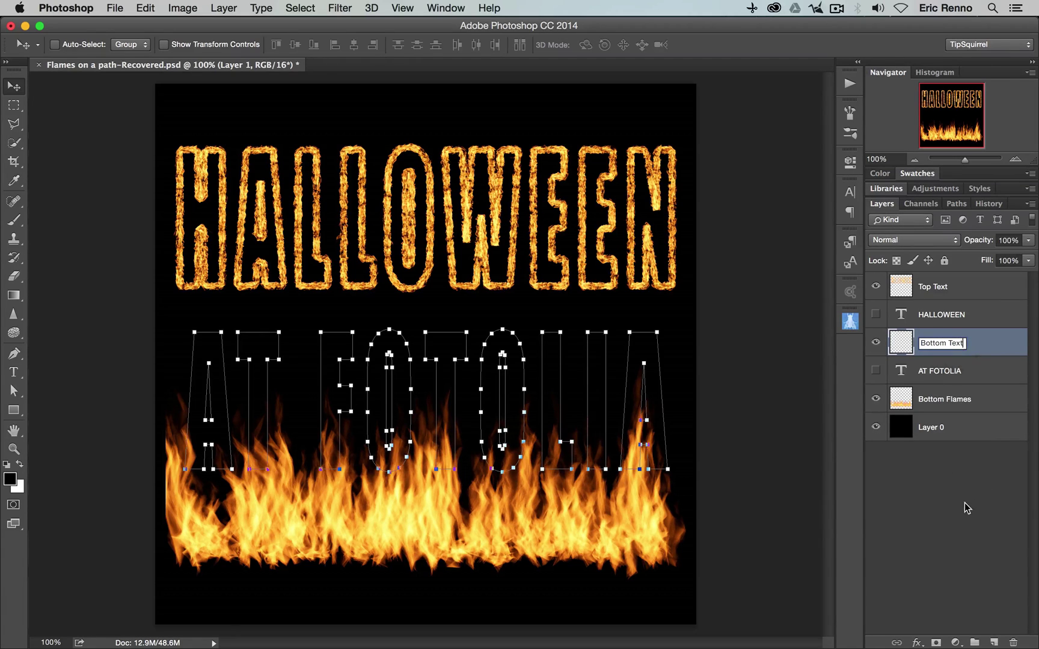
key("Return")
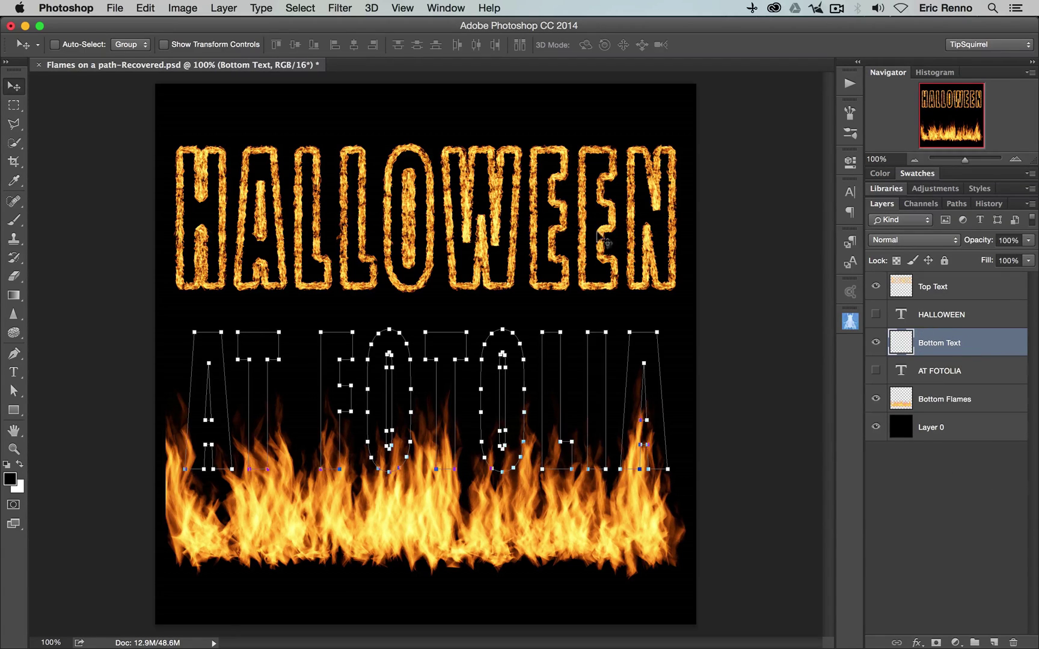
- Apply Filter > Render > Flame along the AT FOTOLIA path, keeping the Custom preset
left_click(338, 8)
mouse_move(399, 248)
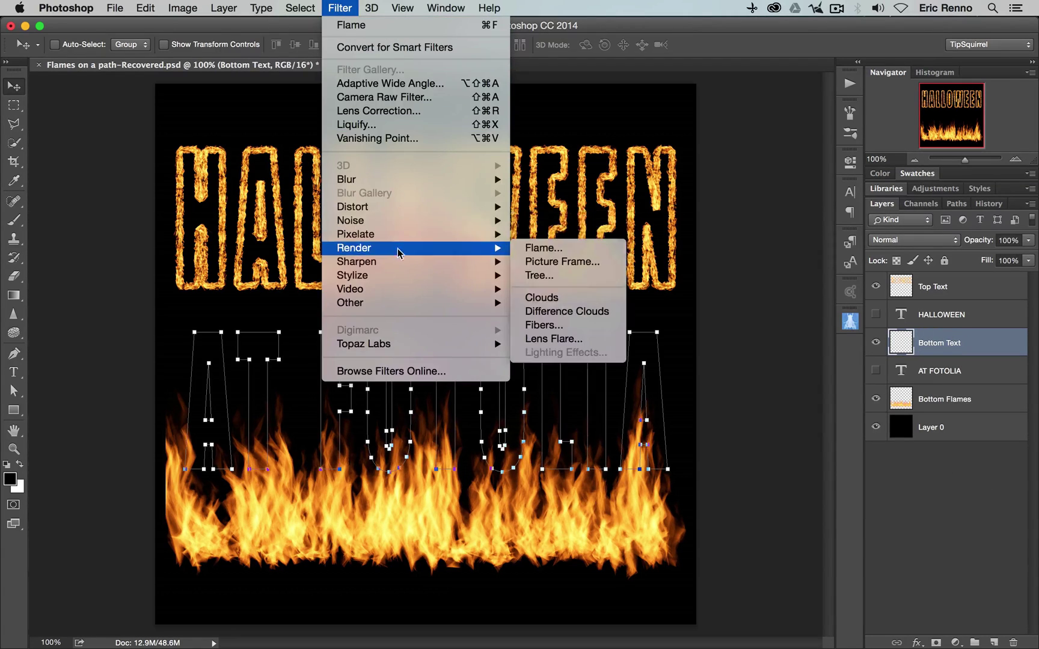
left_click(552, 247)
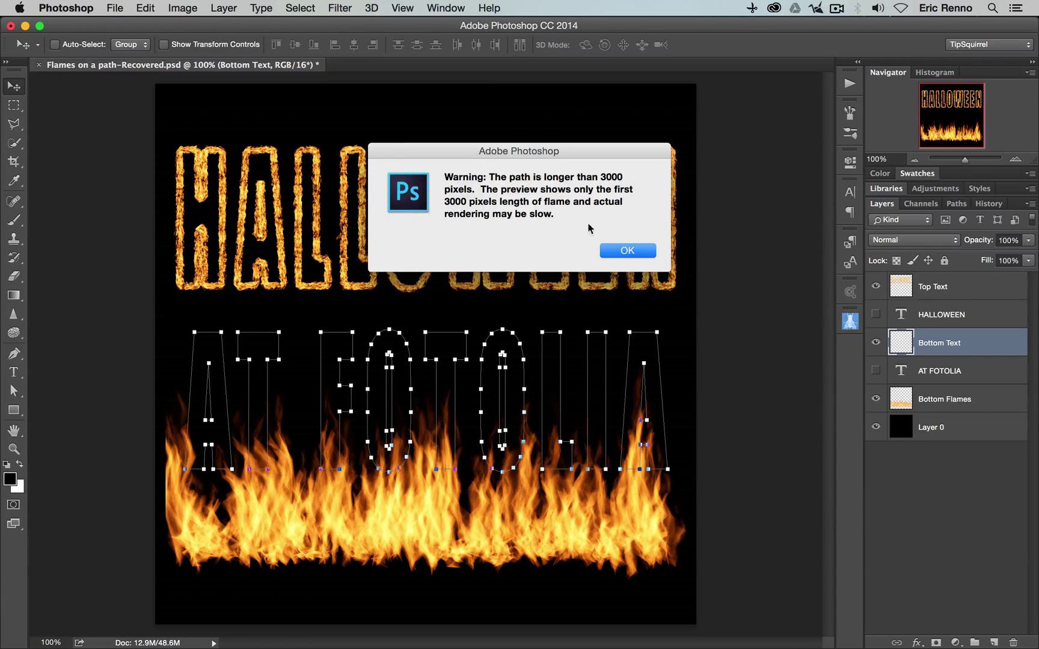
left_click(630, 247)
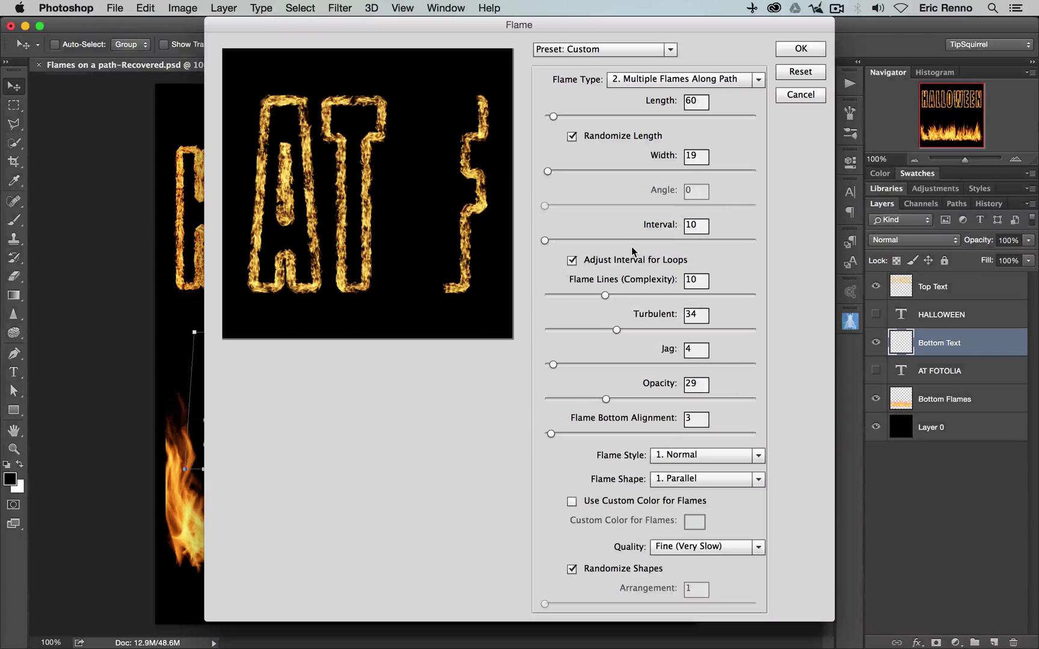
left_click(671, 50)
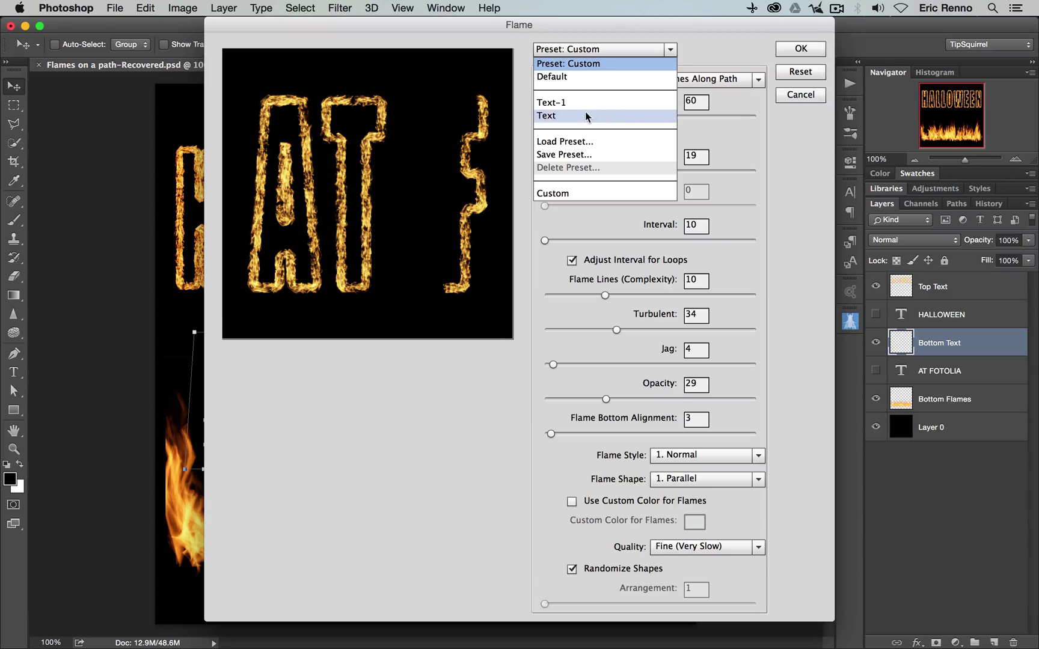
left_click(703, 56)
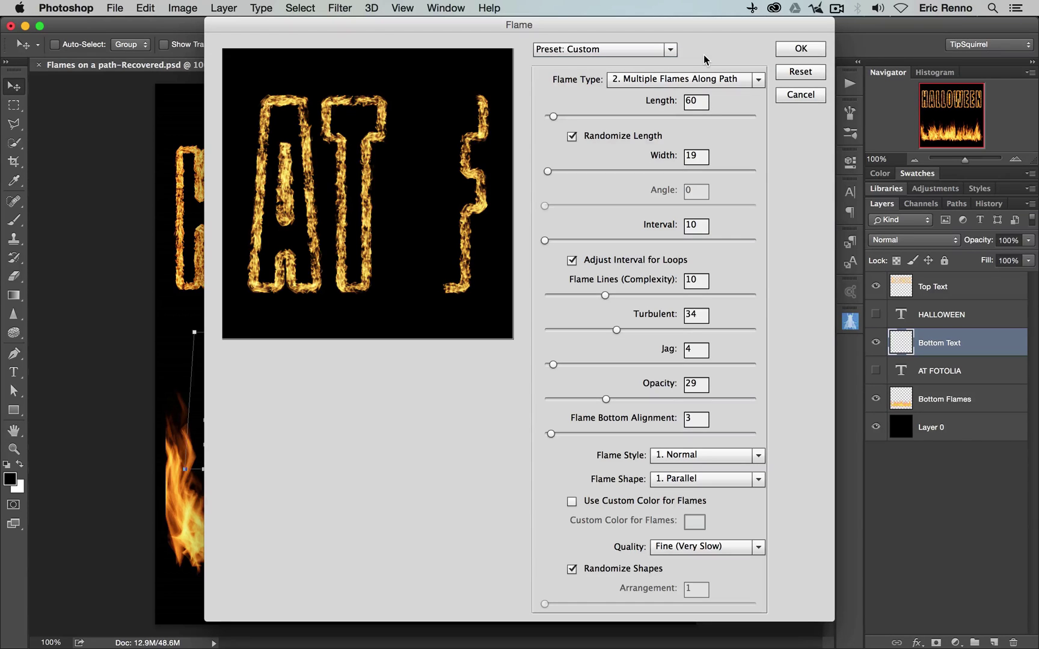
left_click(801, 50)
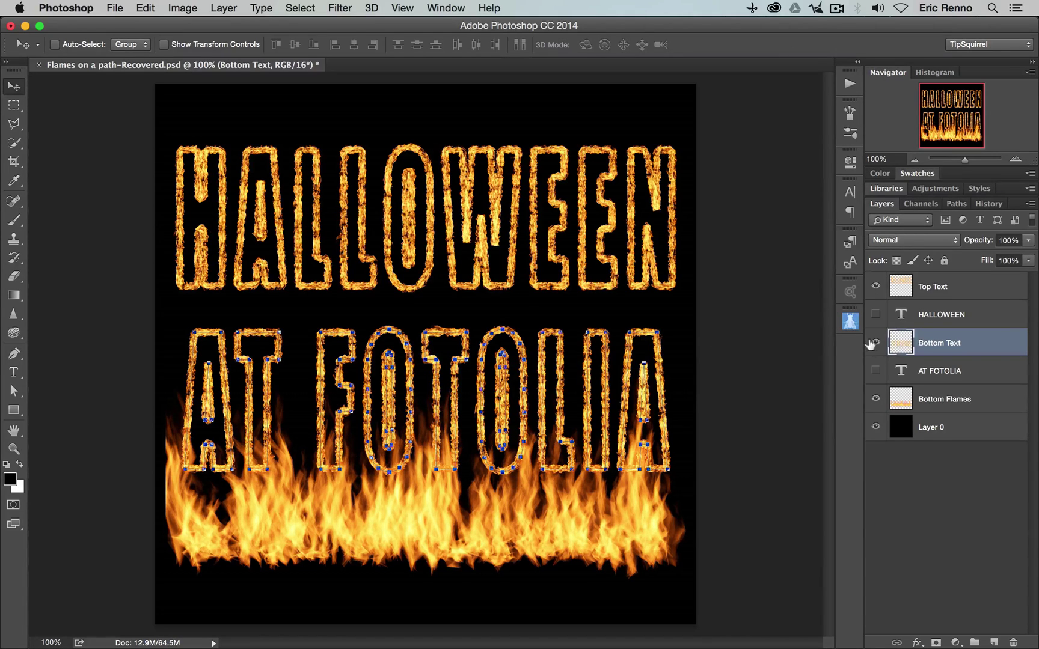
- Place Bottom Text under Top Text, raise AT FOTOLIA toward HALLOWEEN, and deselect the work path
left_click_drag(930, 344, 939, 307)
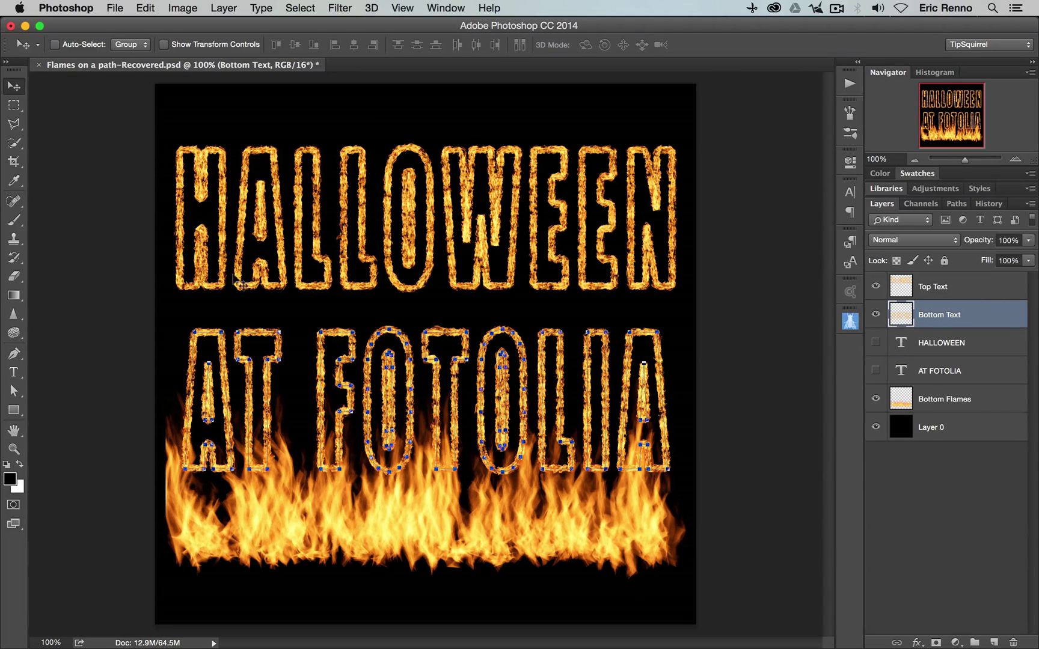
left_click_drag(465, 406, 464, 362)
left_click(956, 203)
left_click(890, 264)
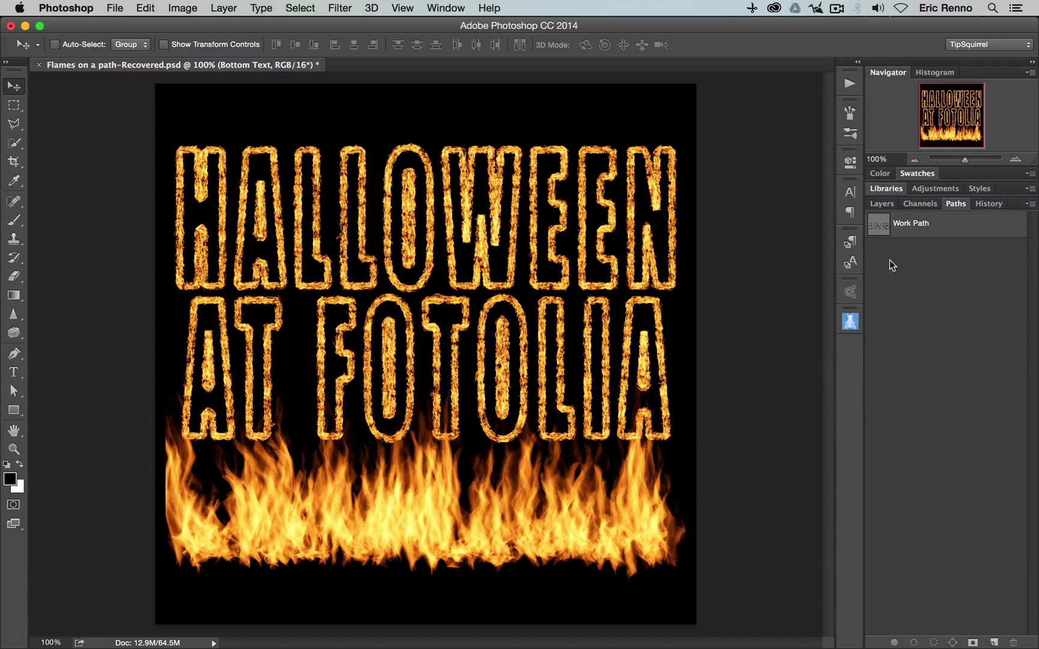
- Select both text layers and move the two flaming words down about 60 px
left_click(883, 202)
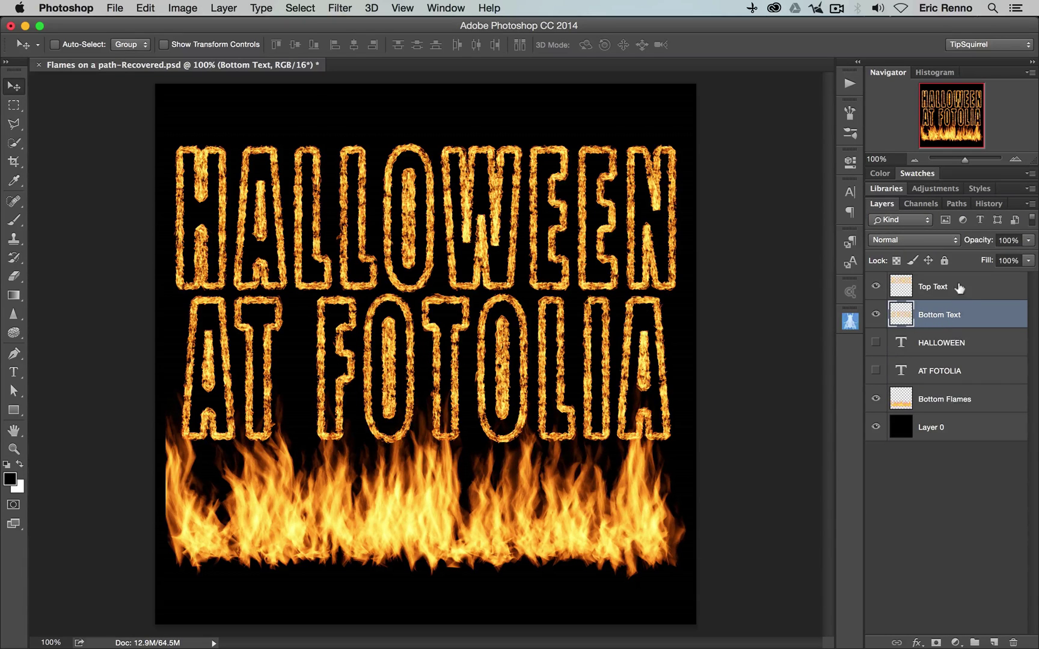
left_click(924, 285, "shift")
left_click_drag(413, 235, 421, 264)
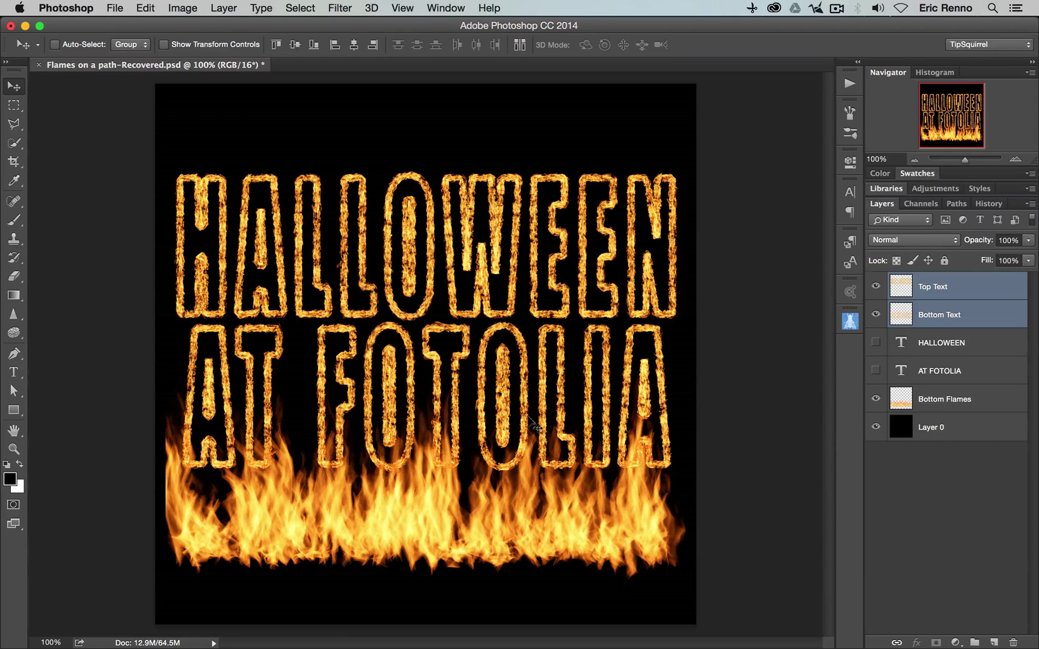
- Crop the canvas, trimming empty black space above HALLOWEEN and below the fire row
left_click(15, 162)
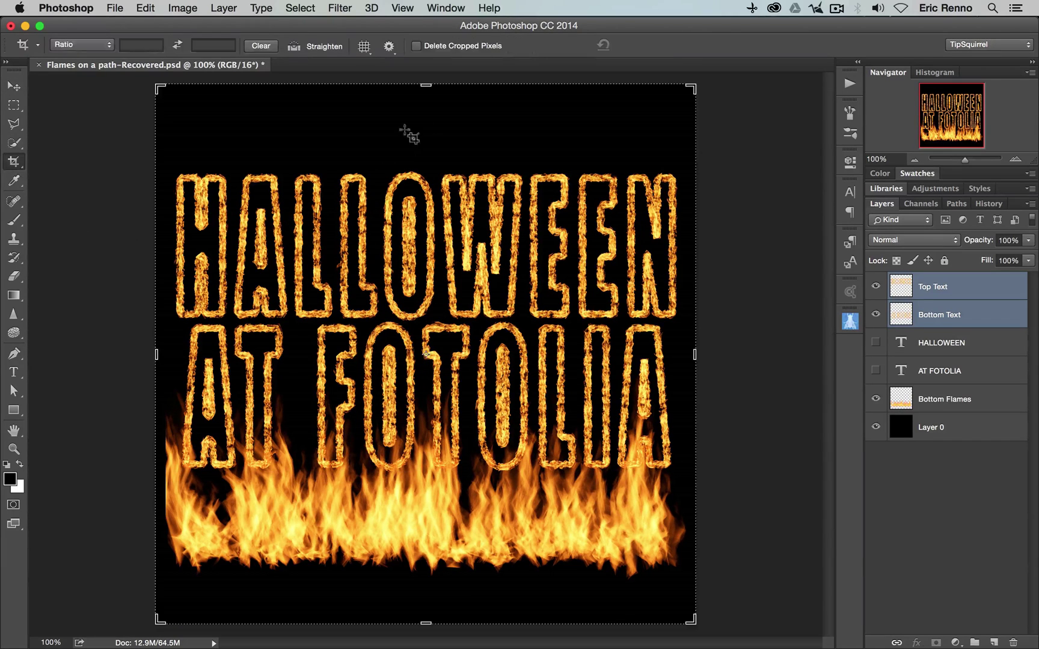
left_click_drag(428, 95, 426, 120)
left_click_drag(426, 586, 428, 558)
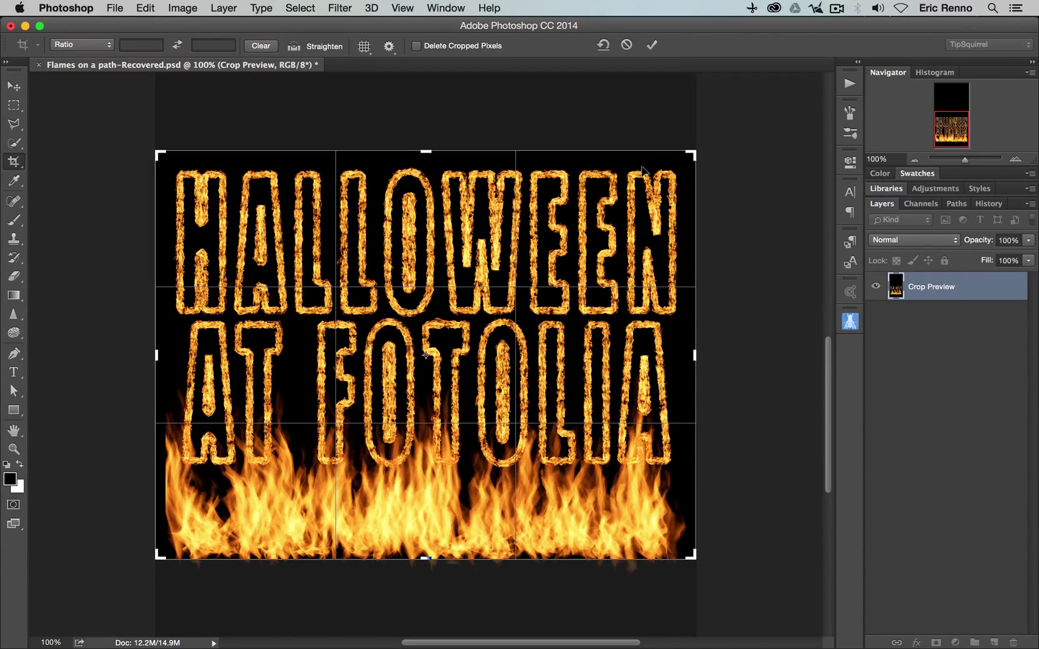
left_click(652, 45)
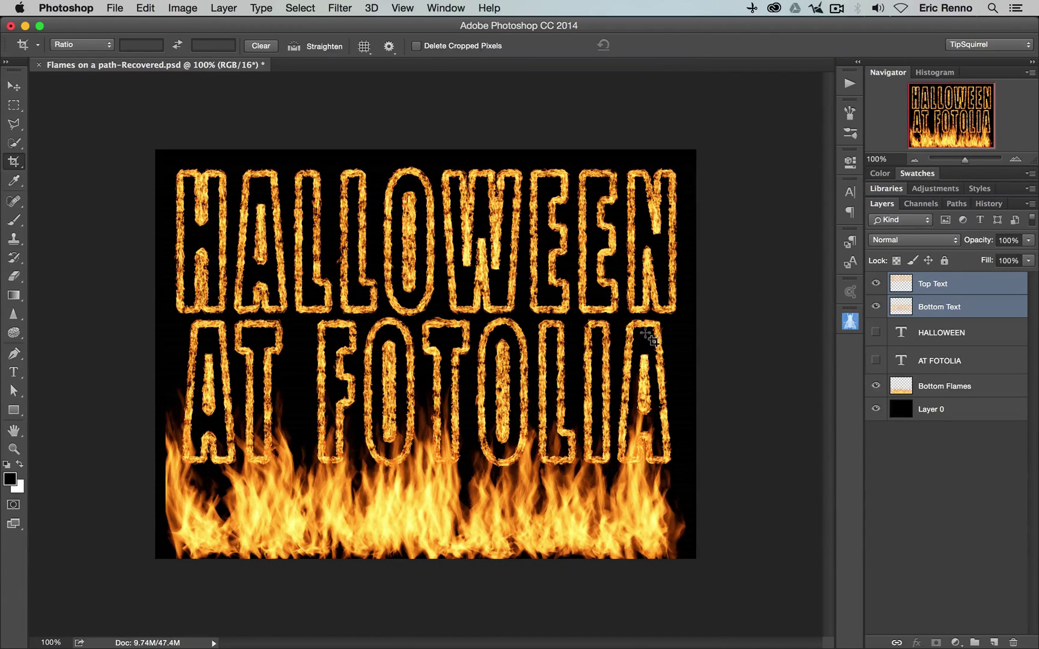